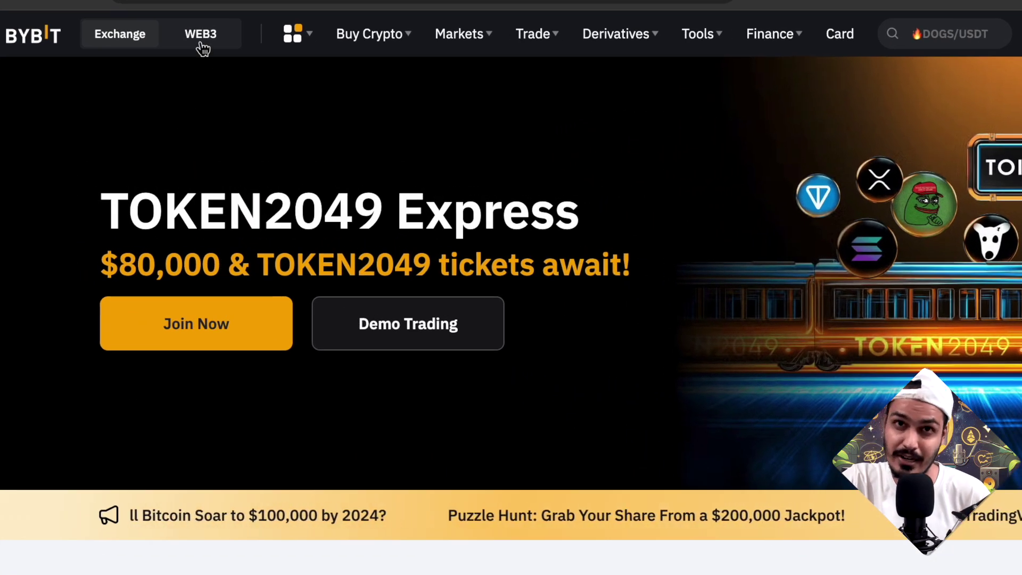
# - Switch Bybit to its WEB3 section, create the Cloud Wallet and accept the latest update notice
pyautogui.click(202, 45)
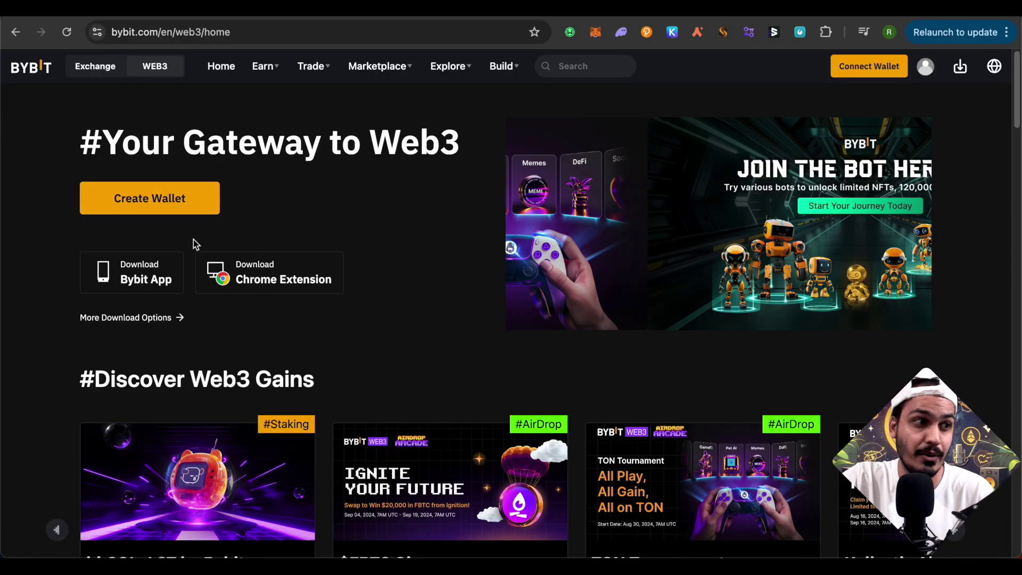
pyautogui.moveTo(148, 278)
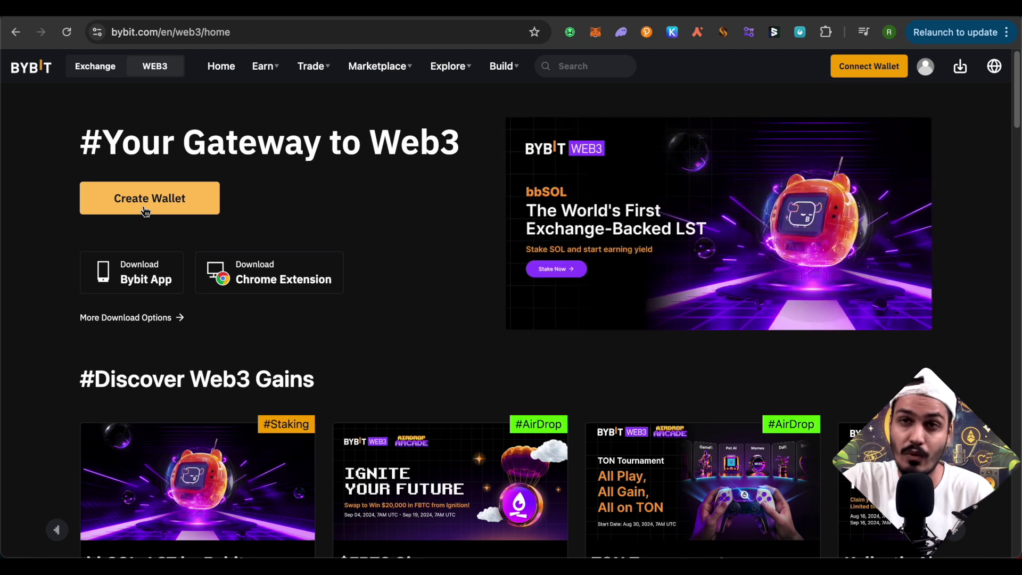
pyautogui.click(145, 208)
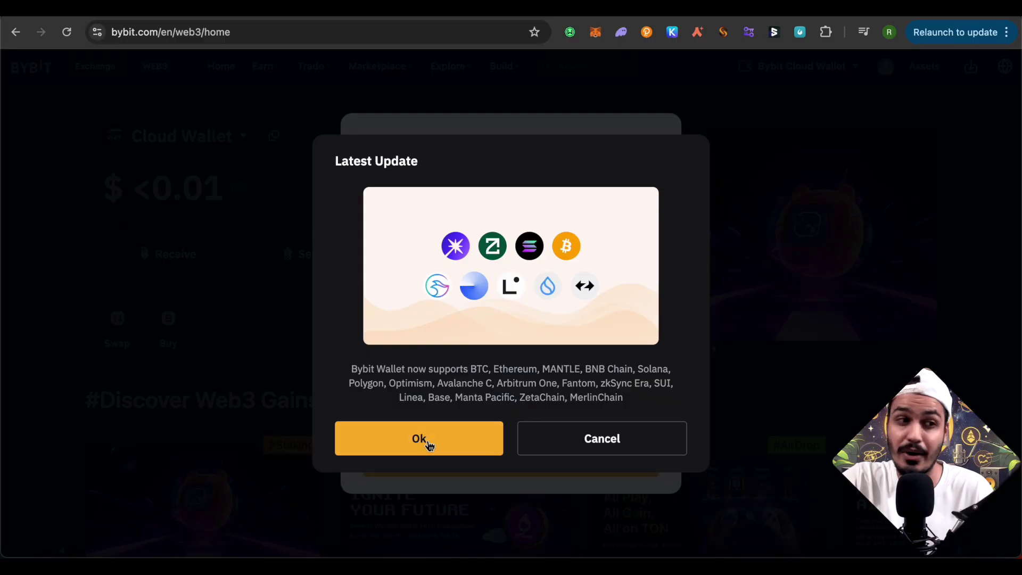
pyautogui.click(420, 438)
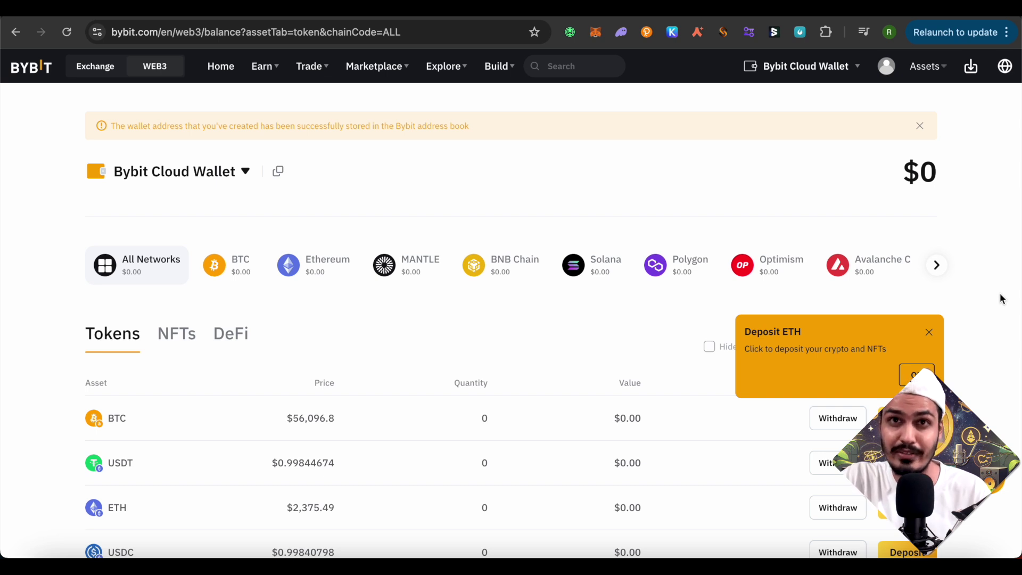
# - Look through the Bybit Cloud Wallet's token list and dismiss the Deposit ETH tip
pyautogui.scroll(-2, 1002, 300)
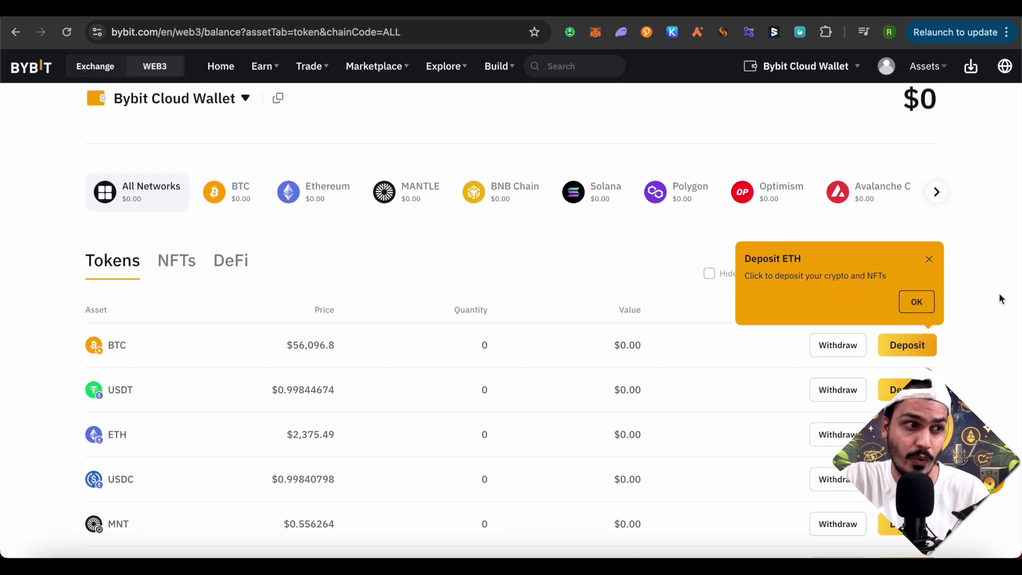
pyautogui.scroll(-2, 1002, 299)
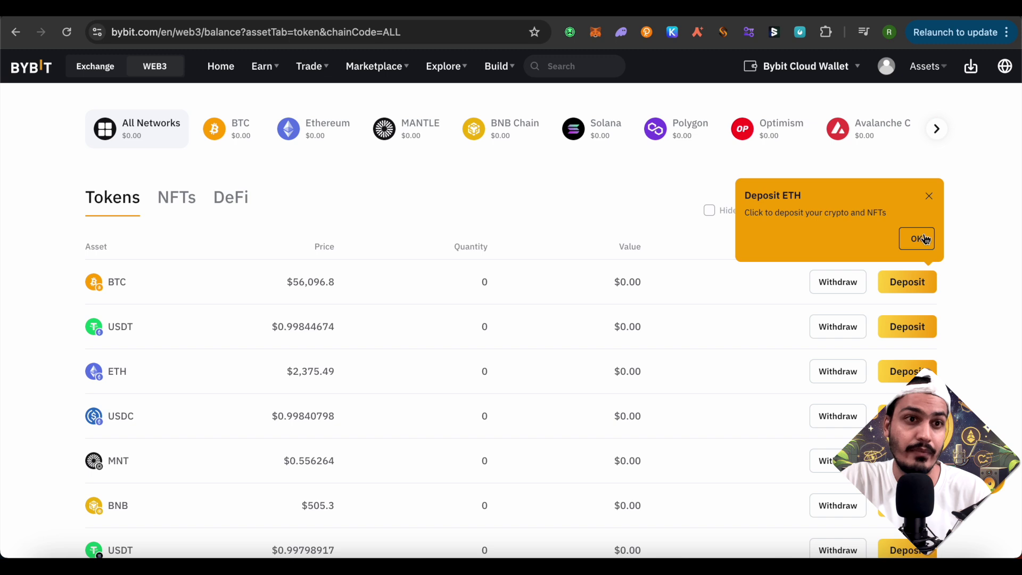
pyautogui.click(929, 198)
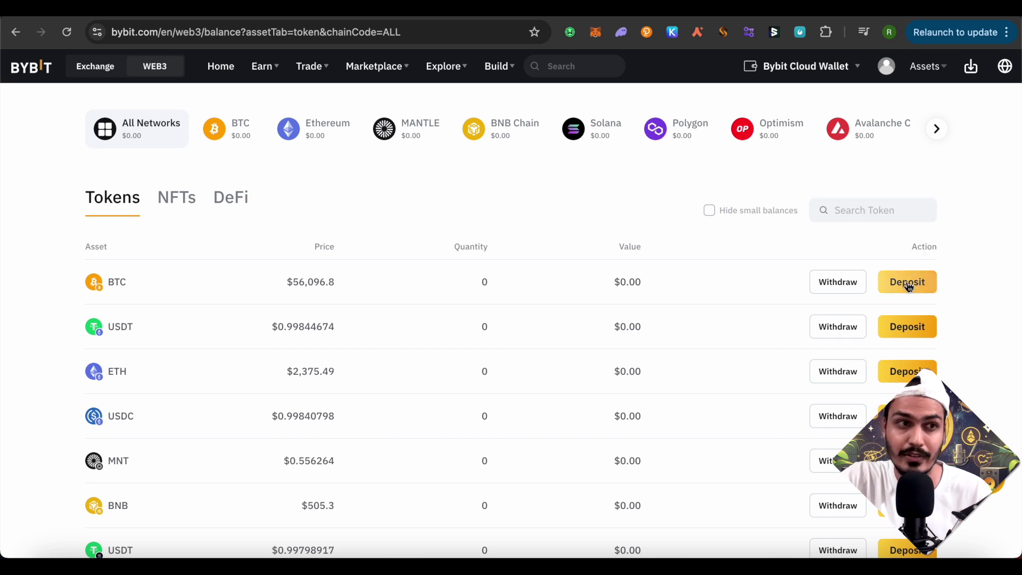
pyautogui.scroll(2, 1005, 288)
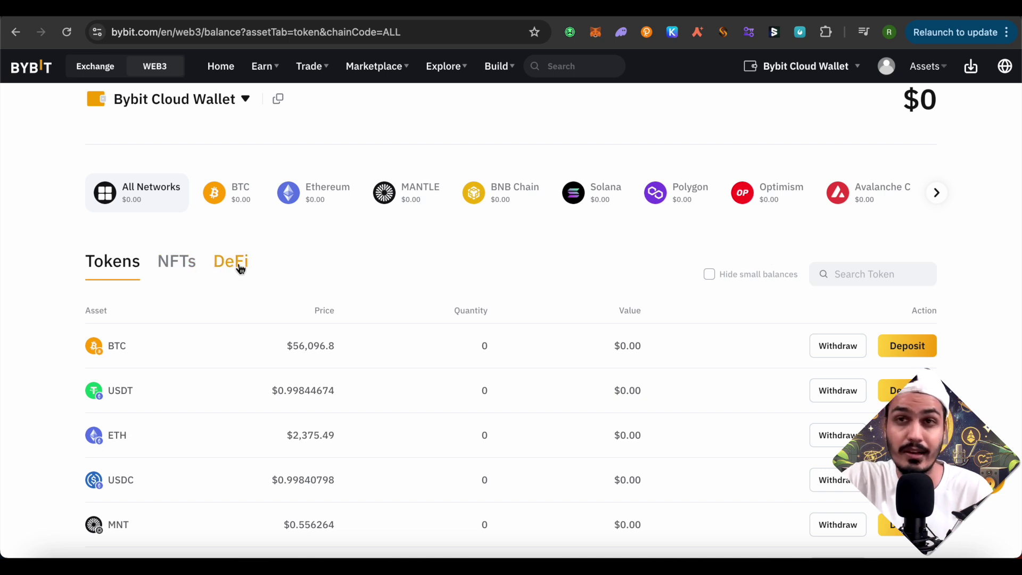
pyautogui.scroll(2, 994, 256)
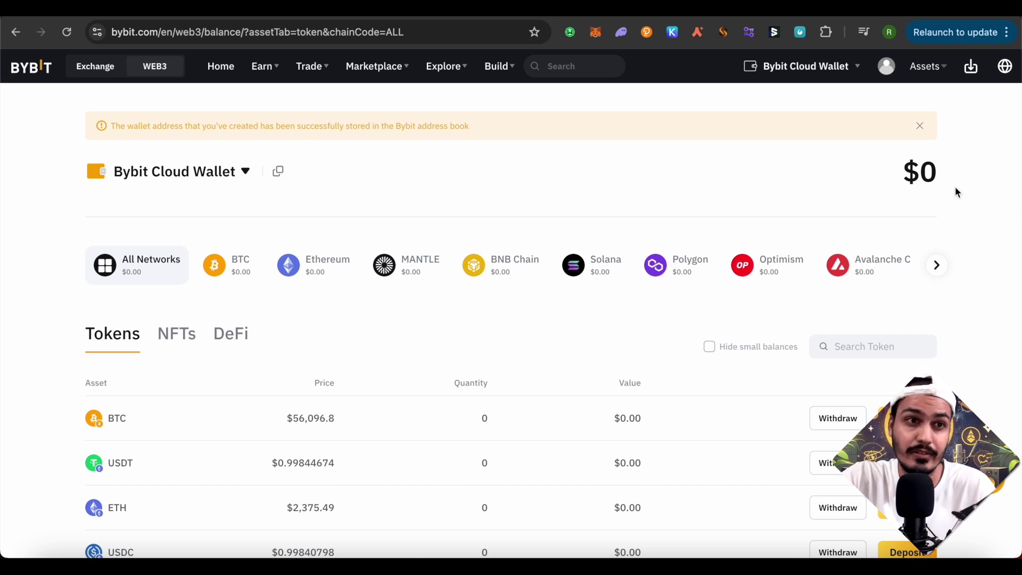
# - View the wallet's tokens on the Ethereum network only, and return to All Networks
pyautogui.scroll(-1, 955, 192)
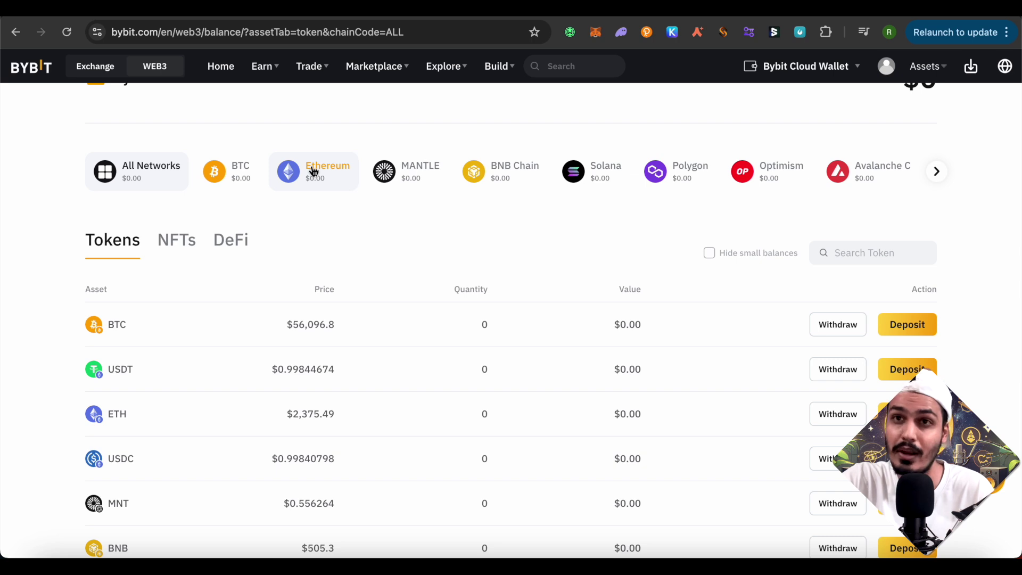
pyautogui.click(299, 180)
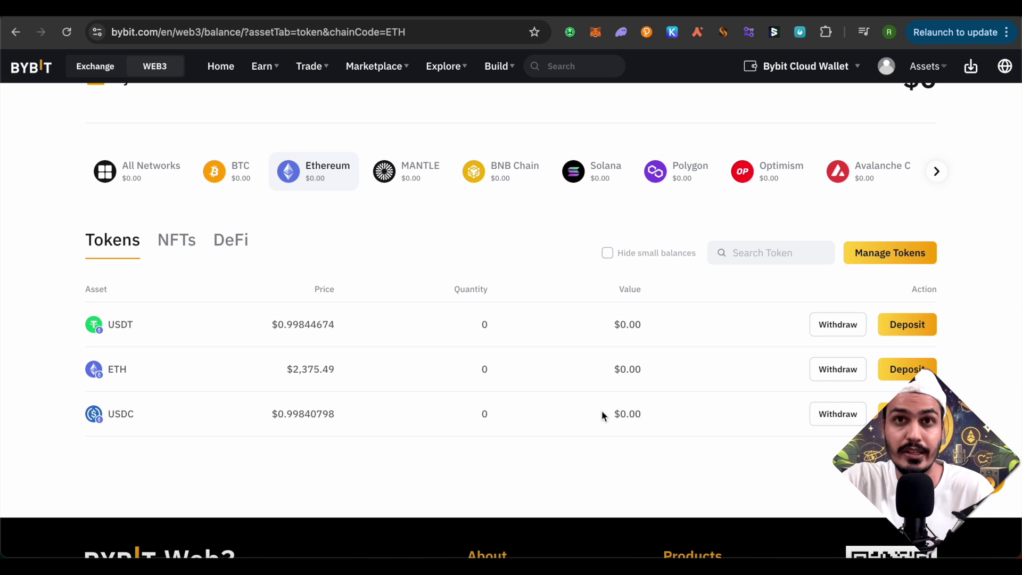
pyautogui.click(112, 179)
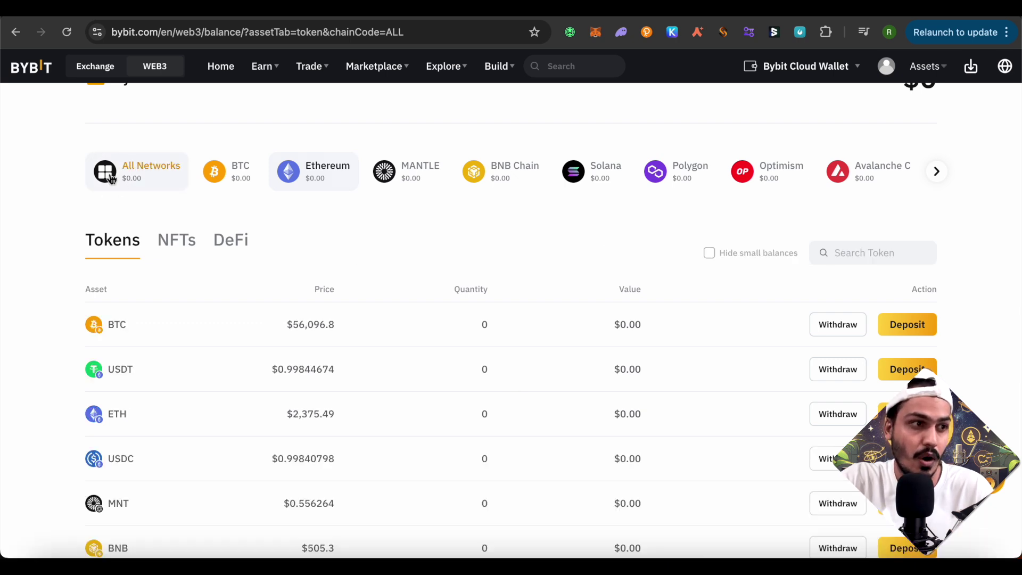
# - Open the ETH deposit details in the Cloud Wallet and copy the Ethereum receiving address
pyautogui.scroll(-2, 607, 290)
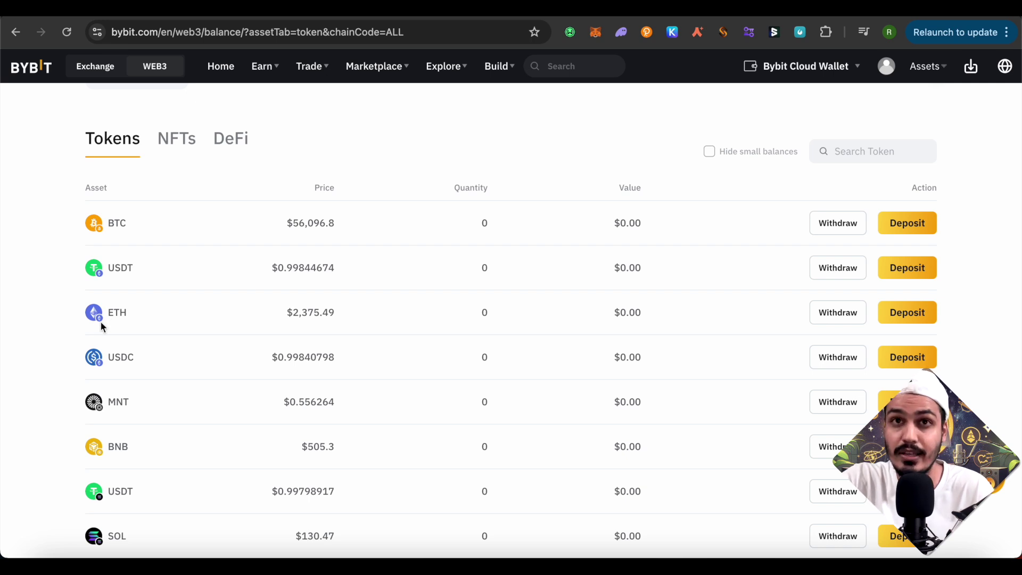
pyautogui.click(919, 319)
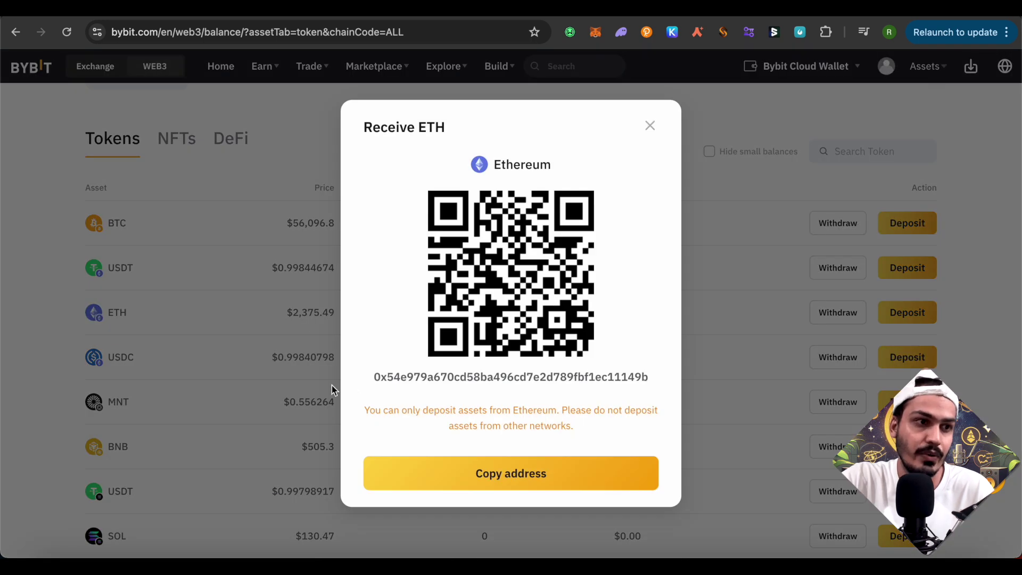
pyautogui.moveTo(374, 378); pyautogui.dragTo(654, 383)
pyautogui.press('super+c')
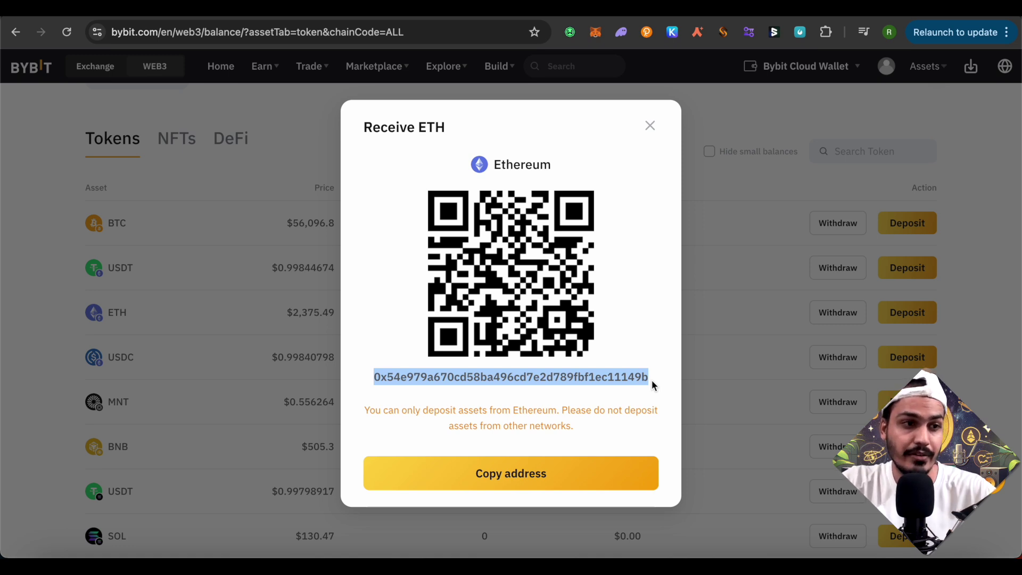
# - Switch to Binance and start a crypto withdrawal from the Spot wallet with ETH as the coin
pyautogui.click(989, 168)
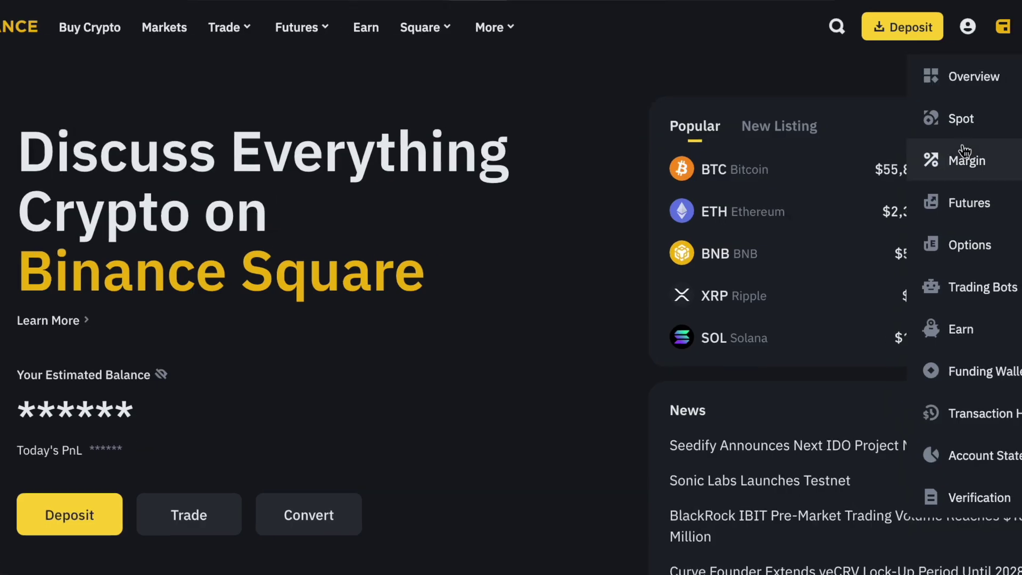
pyautogui.click(961, 118)
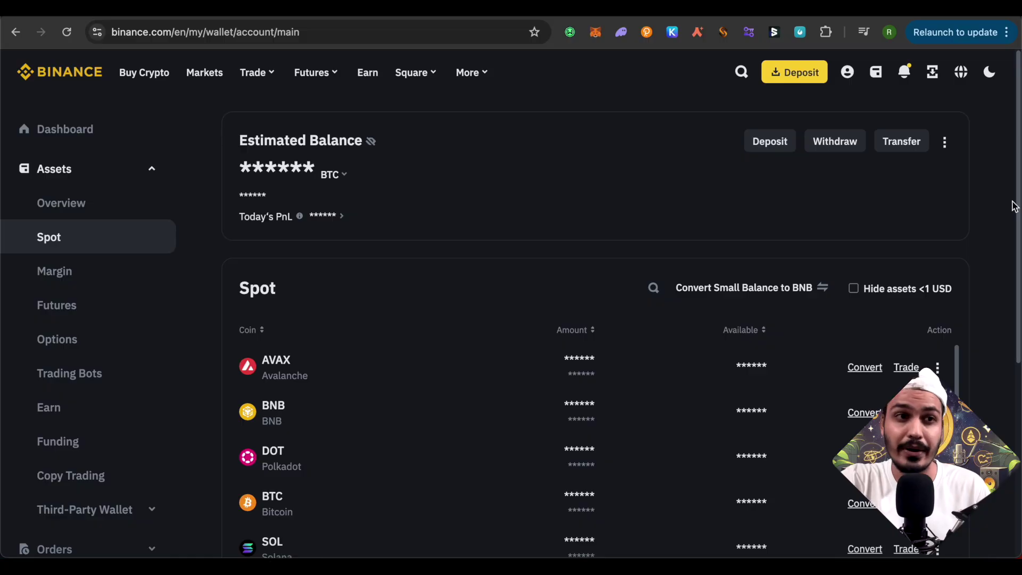
pyautogui.click(831, 143)
pyautogui.click(332, 158)
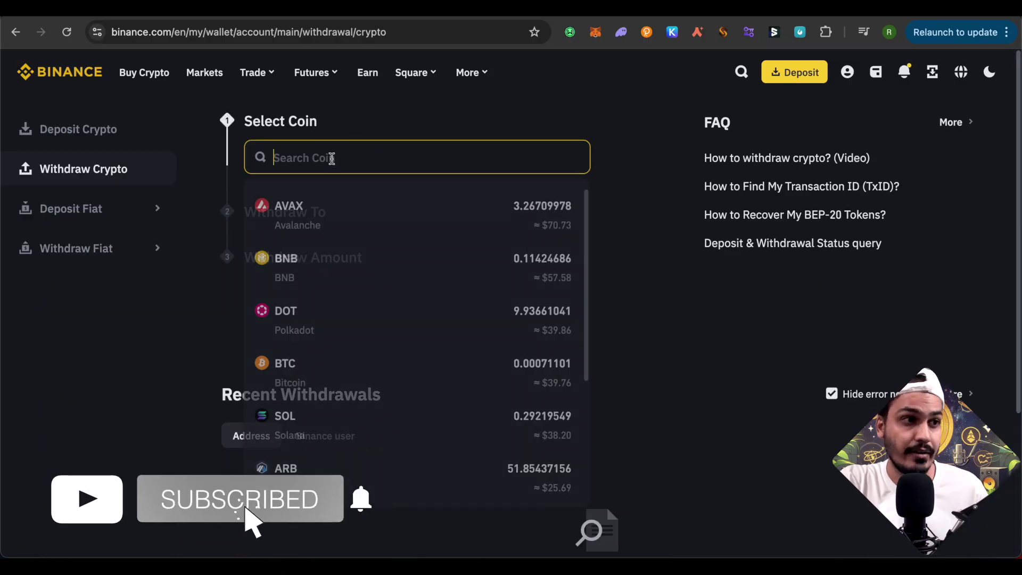
pyautogui.write('eth')
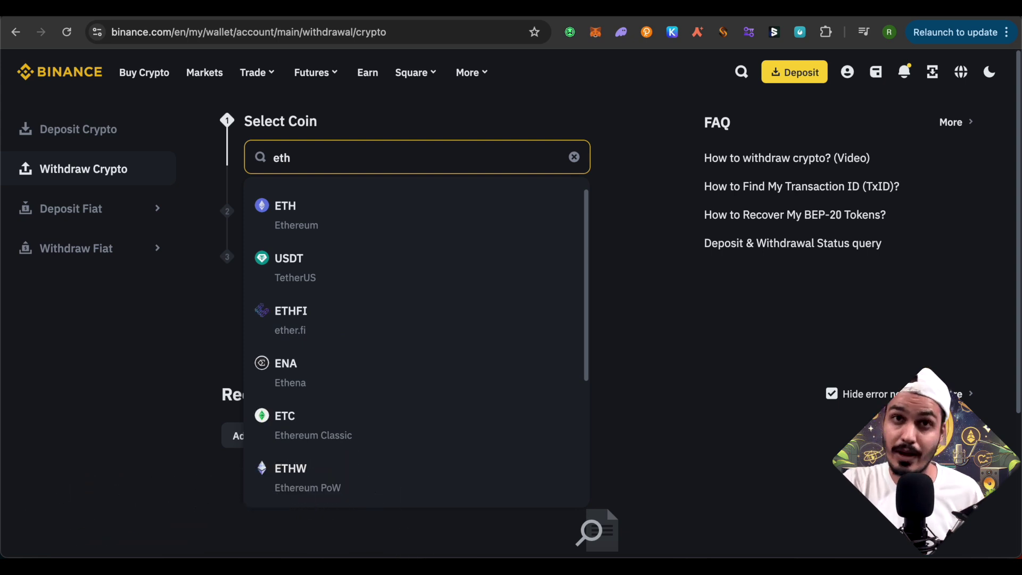
pyautogui.click(302, 224)
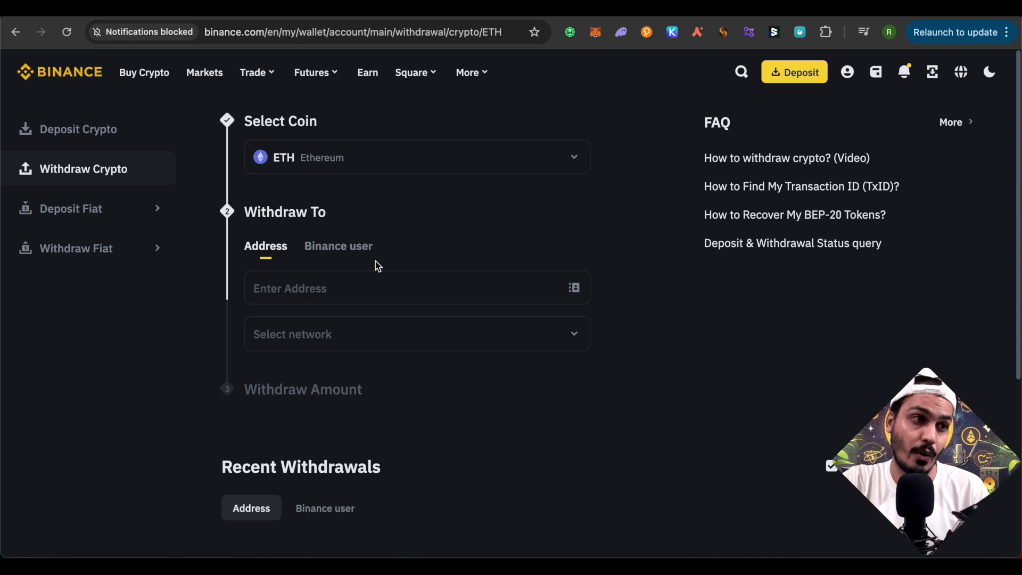
# - Paste the copied wallet address as the withdrawal destination and select the Ethereum (ERC20) network
pyautogui.click(385, 288)
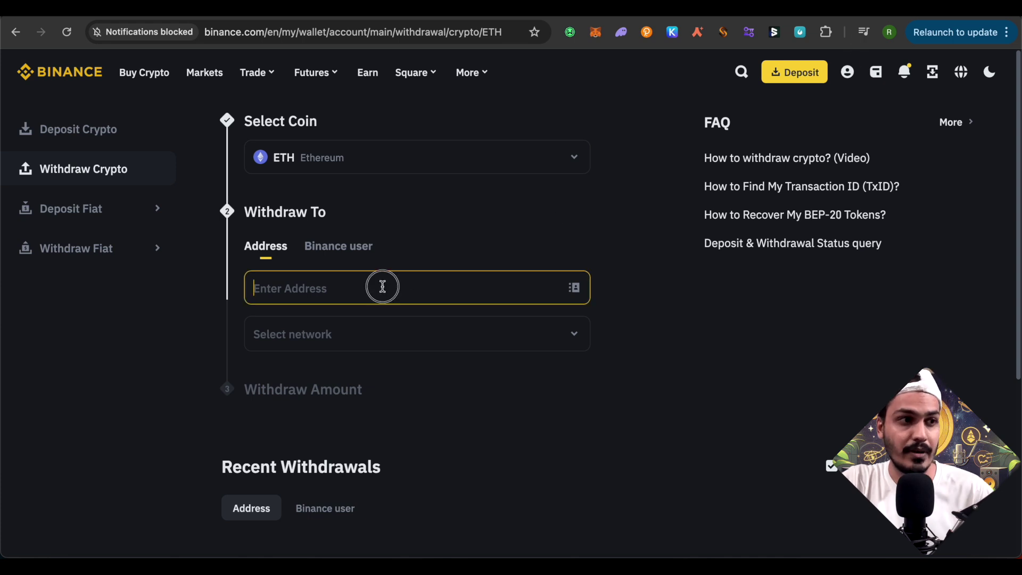
pyautogui.press('super+v')
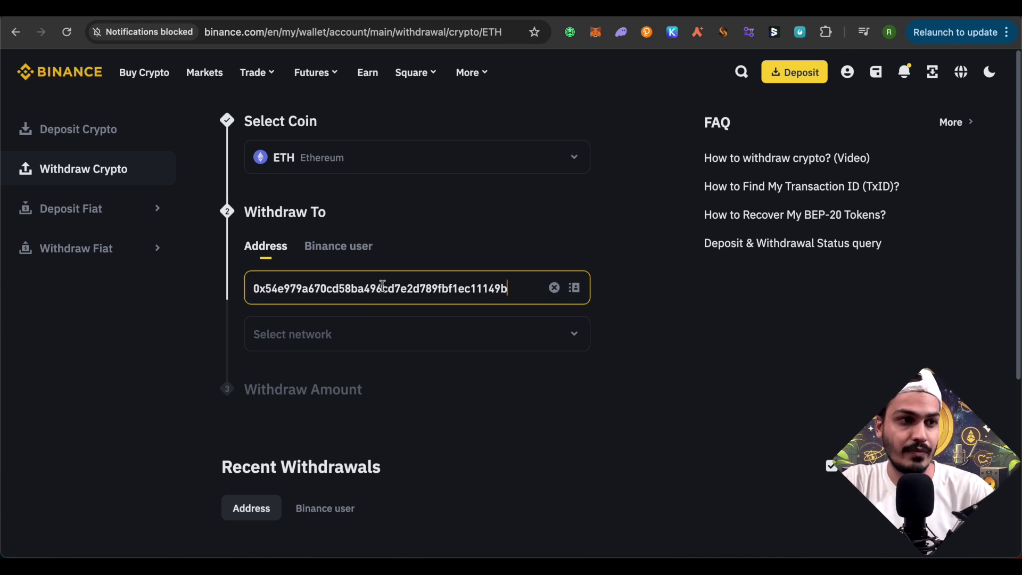
pyautogui.click(502, 341)
pyautogui.click(368, 454)
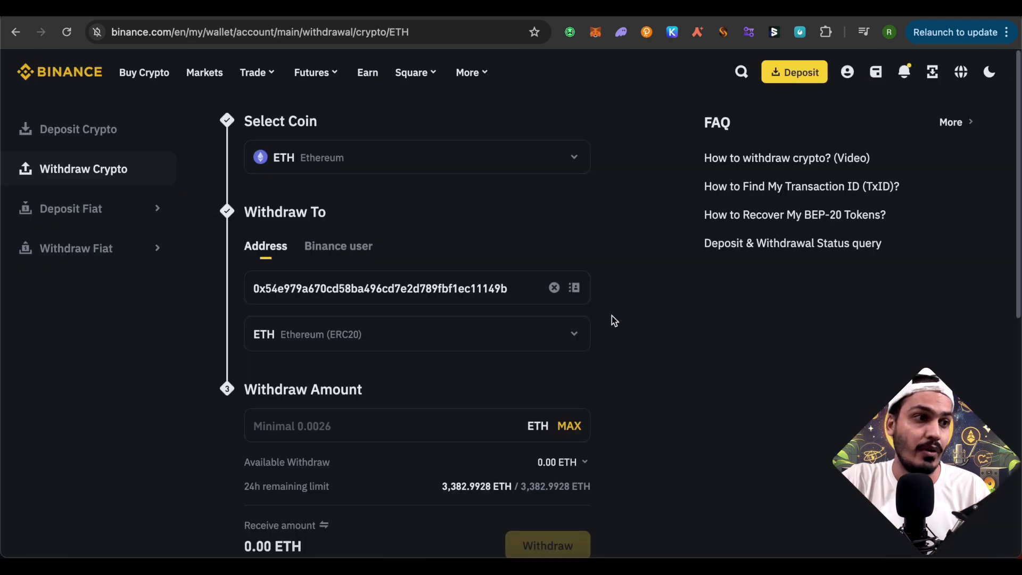
# - Examine the withdraw amount section, including the minimum amount, available balance, remaining limit and network fee
pyautogui.scroll(-2, 708, 322)
pyautogui.click(322, 352)
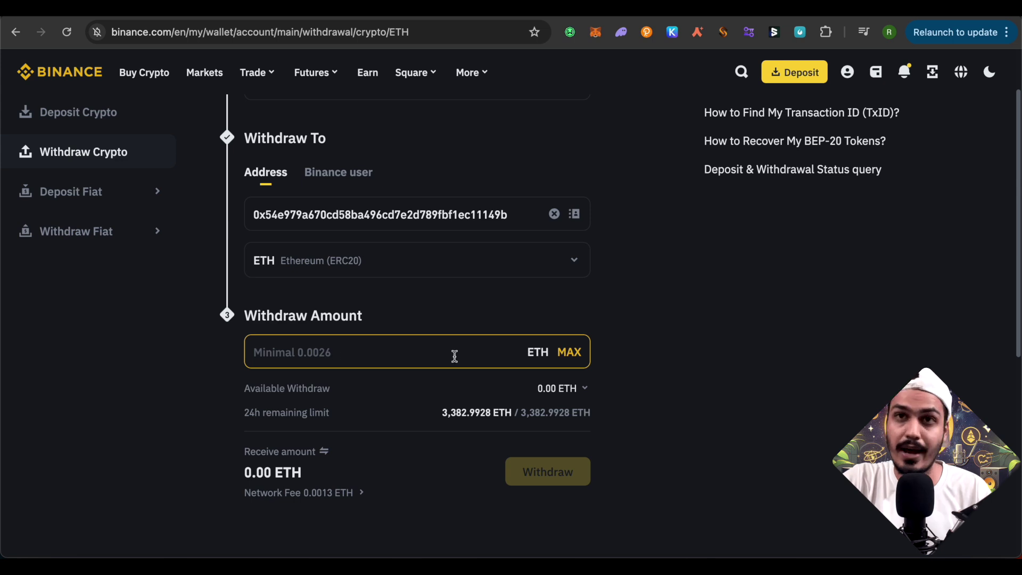
pyautogui.click(466, 492)
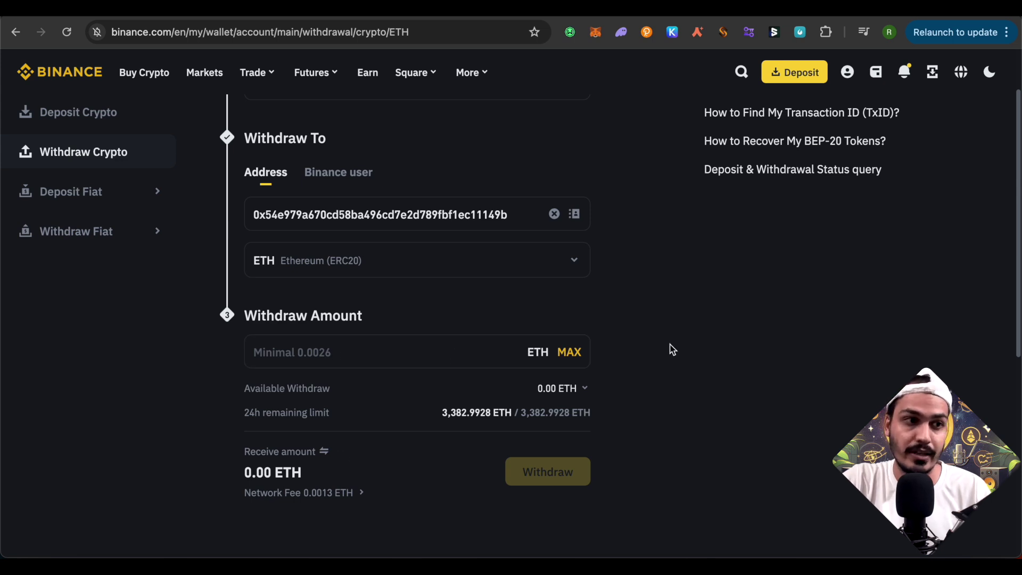
pyautogui.scroll(2, 672, 350)
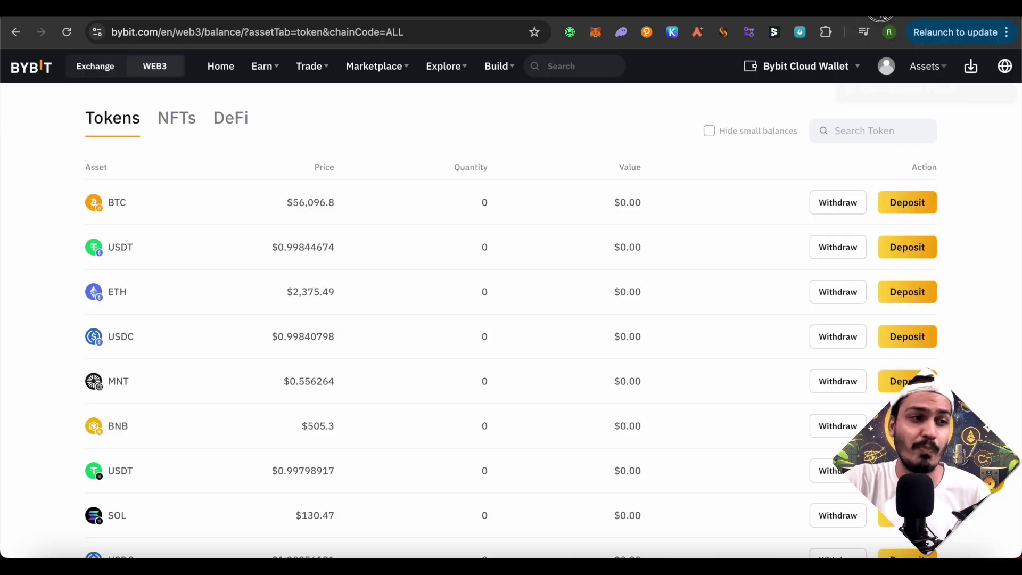
# - Switch to the Bybit Cloud Wallet, open the ETH withdrawal form and examine its receiving address and amount fields
pyautogui.click(830, 66)
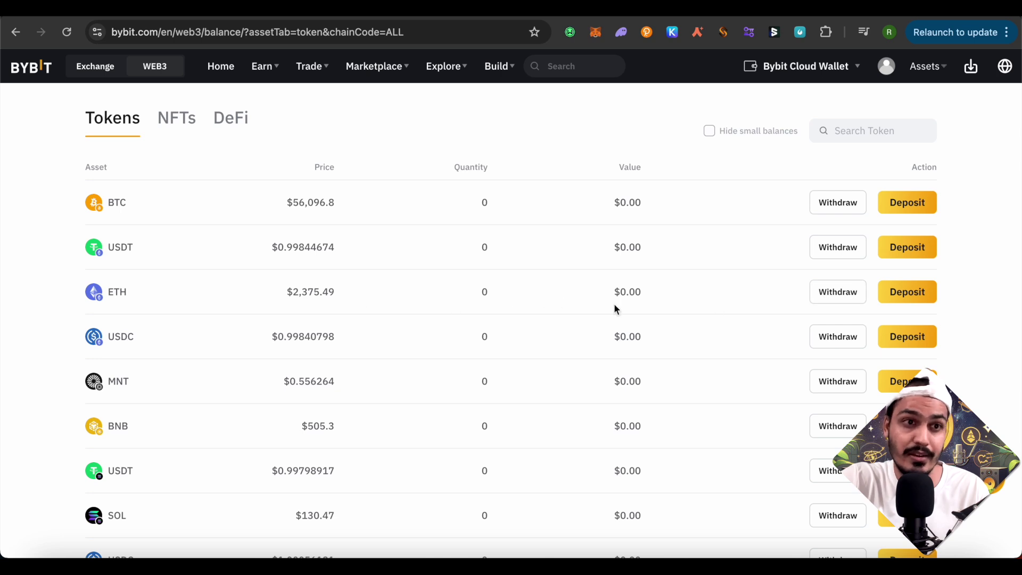
pyautogui.click(834, 297)
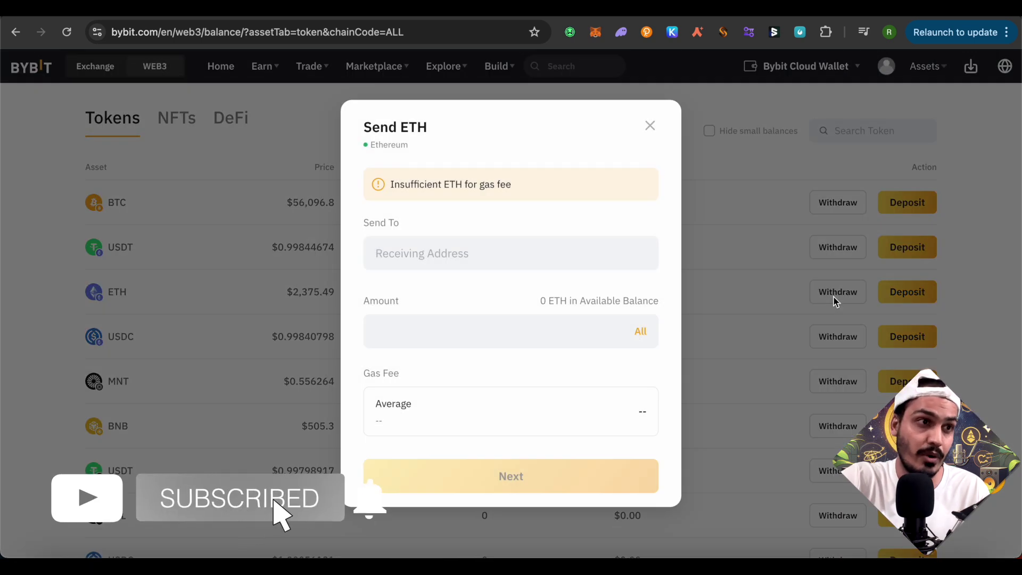
pyautogui.click(410, 258)
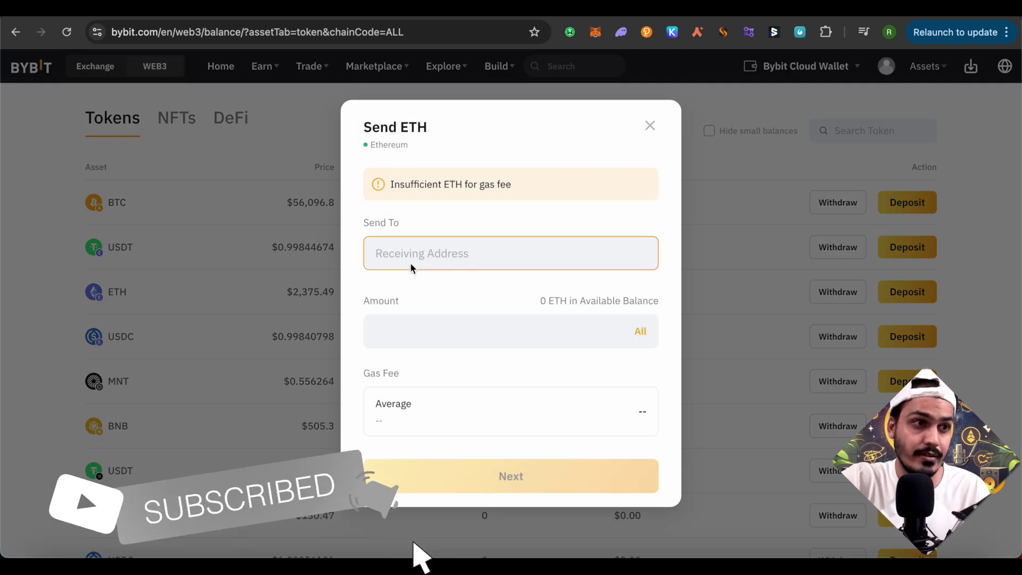
pyautogui.click(511, 333)
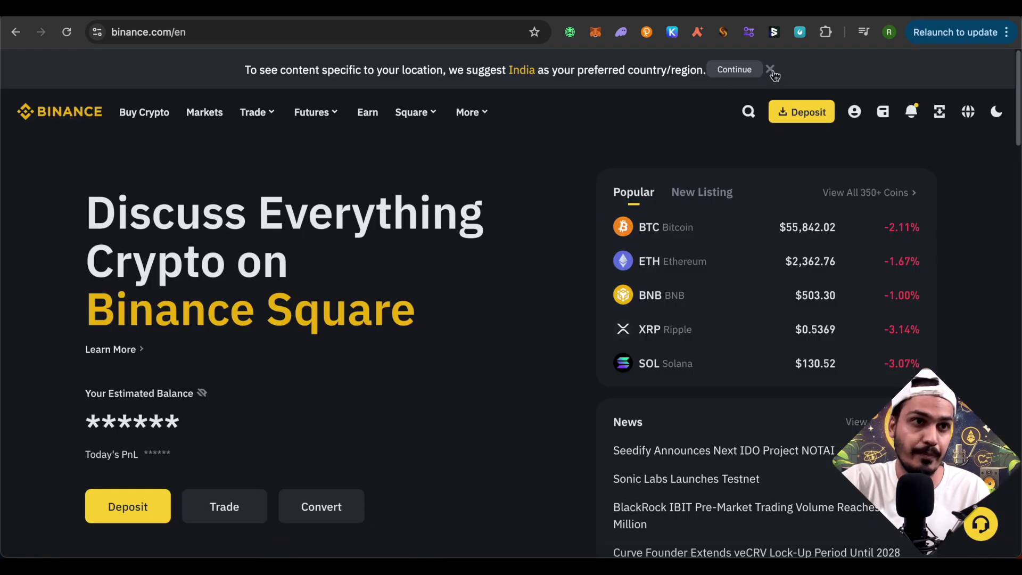
# - Dismiss the region suggestion on Binance and start a crypto deposit from the Spot wallet
pyautogui.click(775, 73)
pyautogui.moveTo(884, 78)
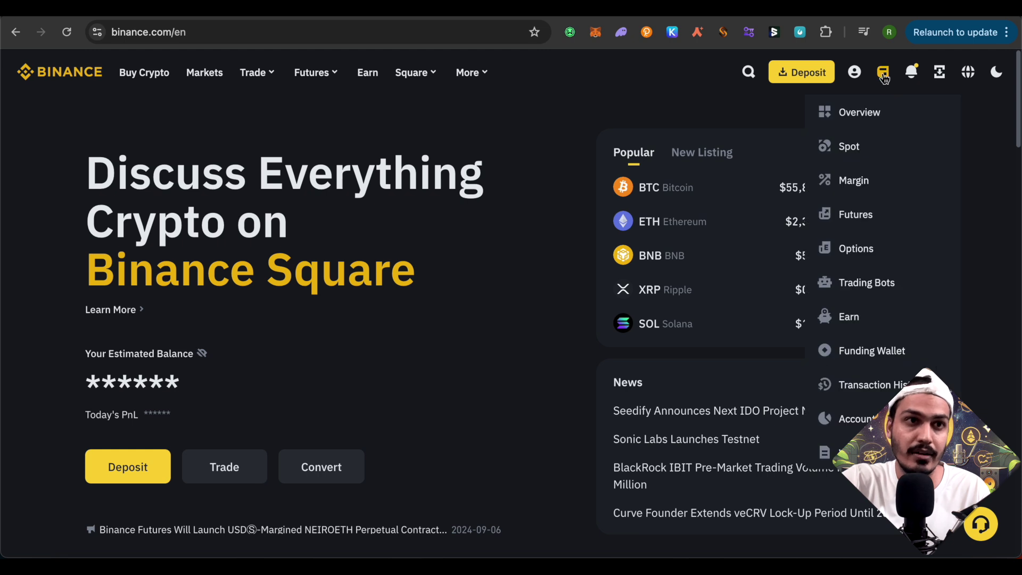
pyautogui.click(851, 148)
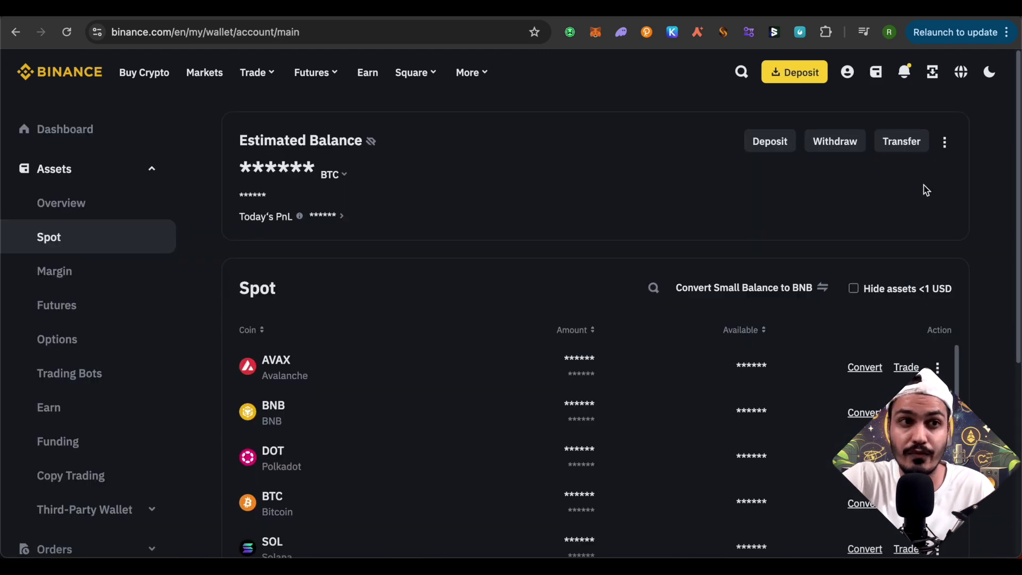
pyautogui.click(768, 149)
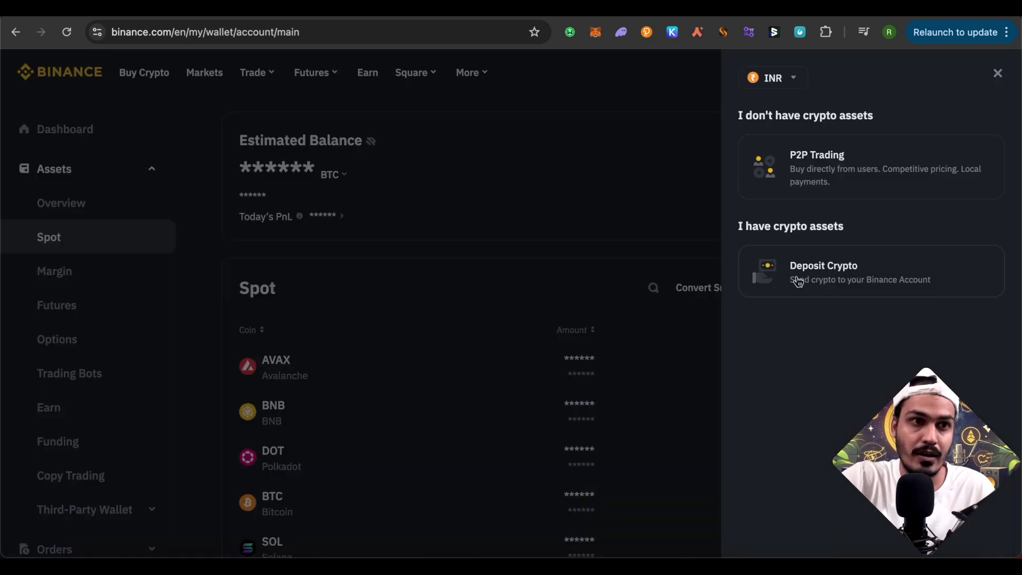
pyautogui.click(858, 284)
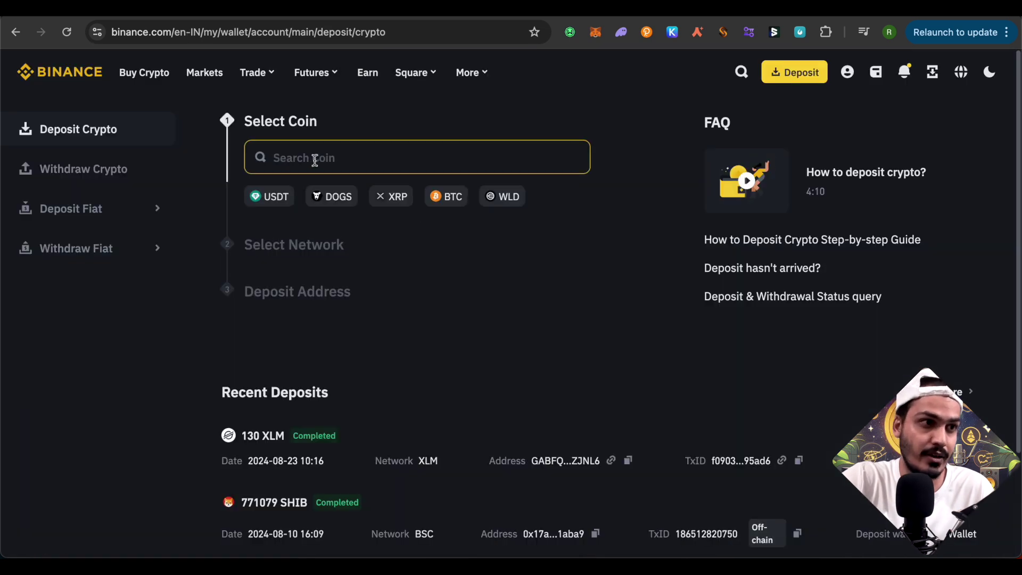
# - Select ETH as the deposit coin with the Ethereum (ERC20) network, accept the validator rewards notice and copy the deposit address
pyautogui.click(314, 160)
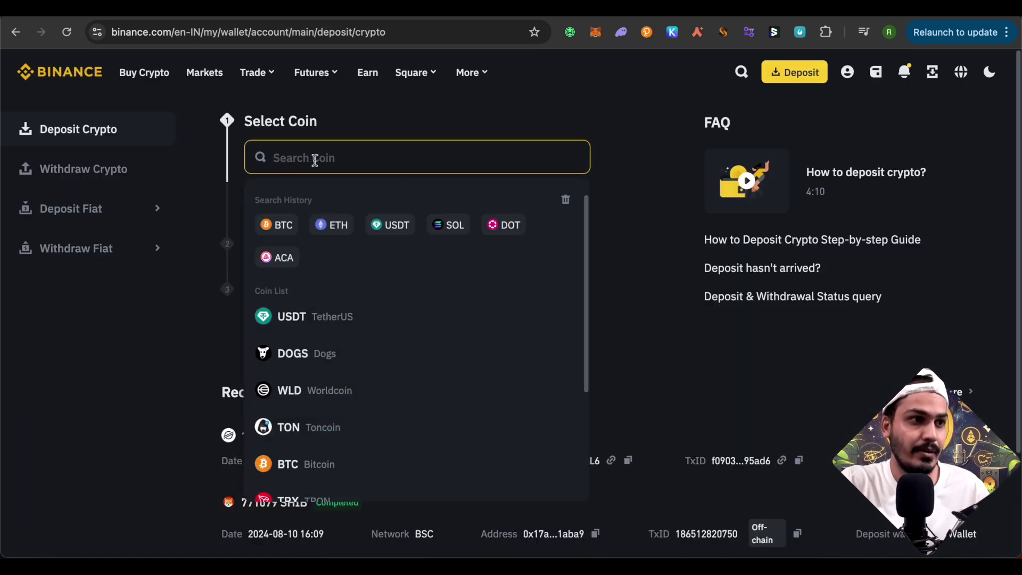
pyautogui.click(331, 228)
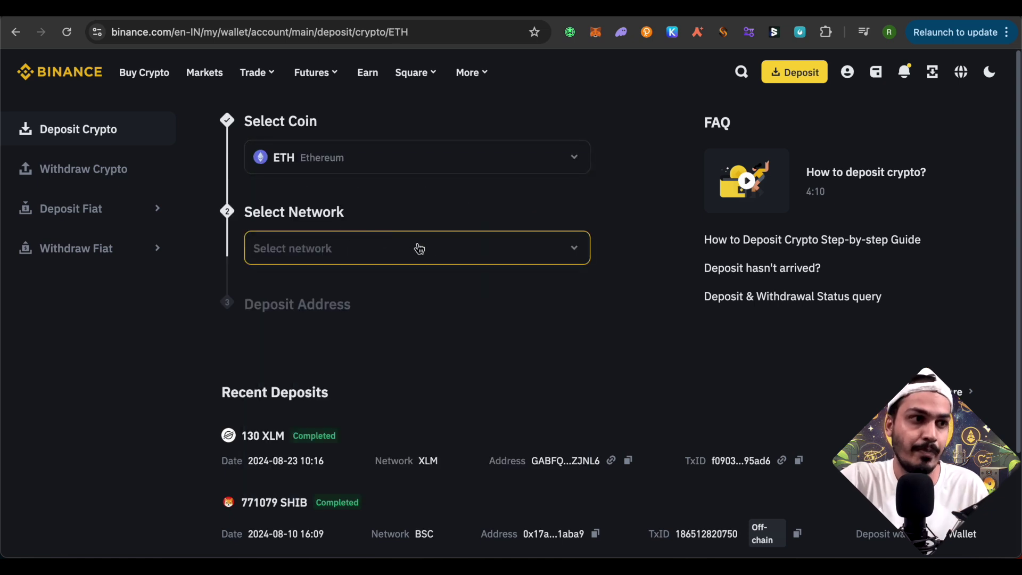
pyautogui.click(437, 254)
pyautogui.click(289, 373)
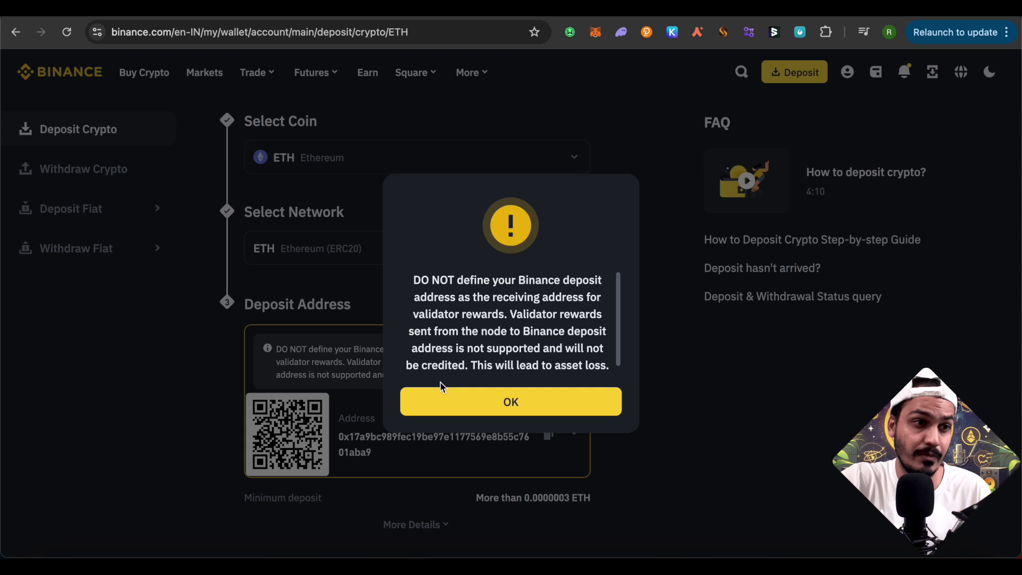
pyautogui.click(510, 403)
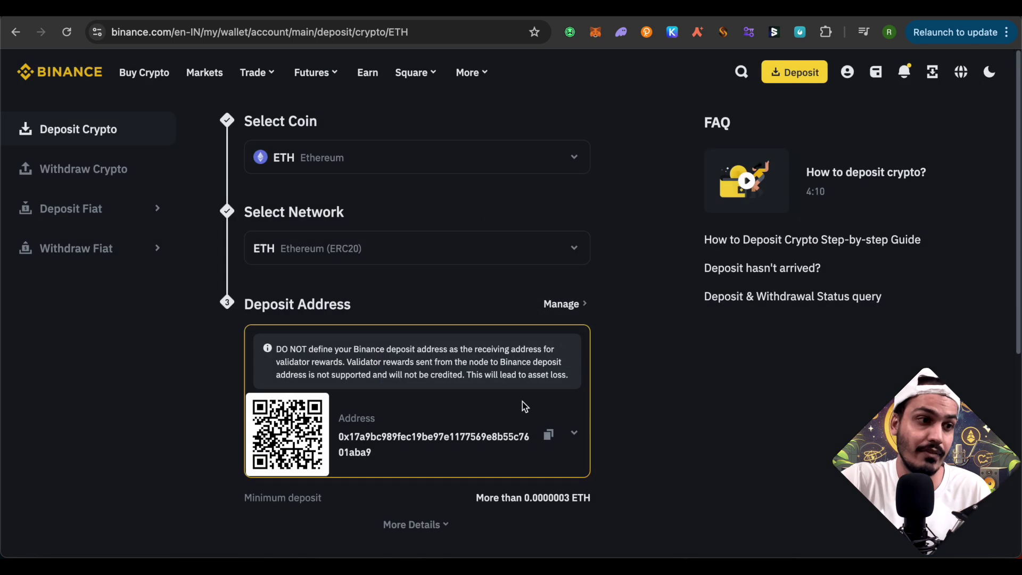
pyautogui.click(550, 436)
# - Switch to the Bybit Cloud Wallet's Send ETH form and paste the copied Binance deposit address as the receiving address
pyautogui.scroll(-1, 670, 367)
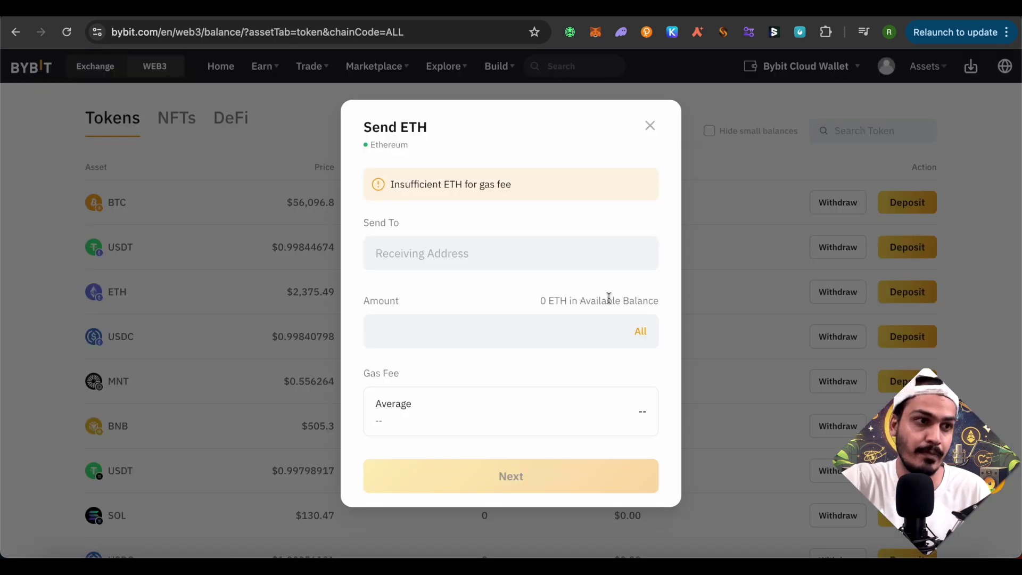
pyautogui.click(427, 259)
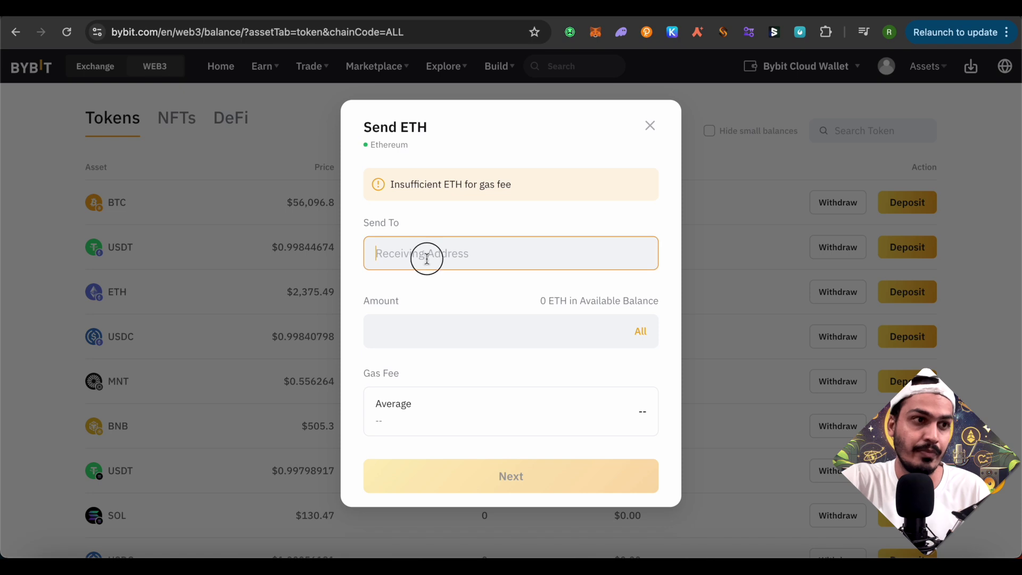
pyautogui.hotkey('ctrl', 'v')
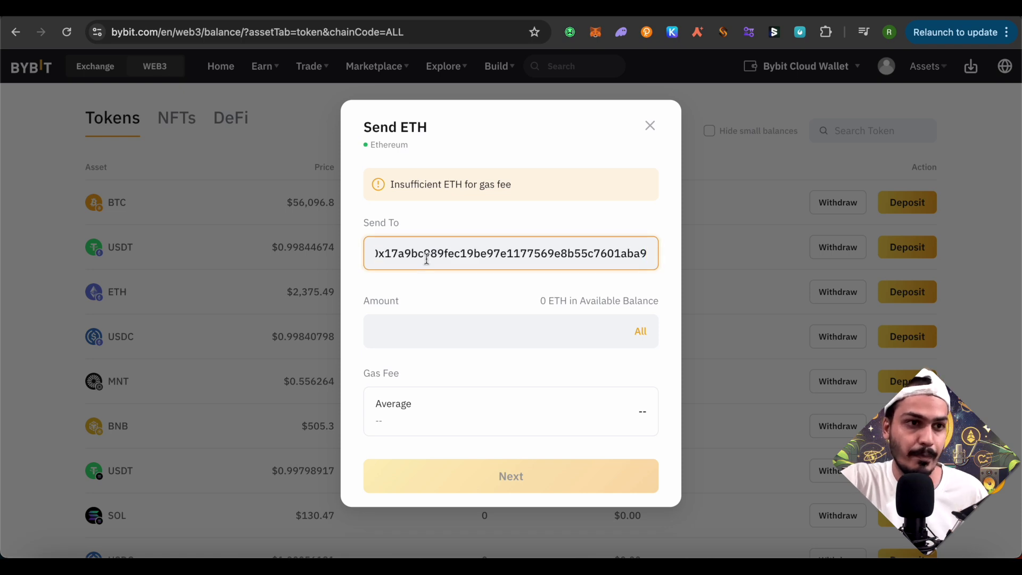
pyautogui.scroll(-1, 577, 415)
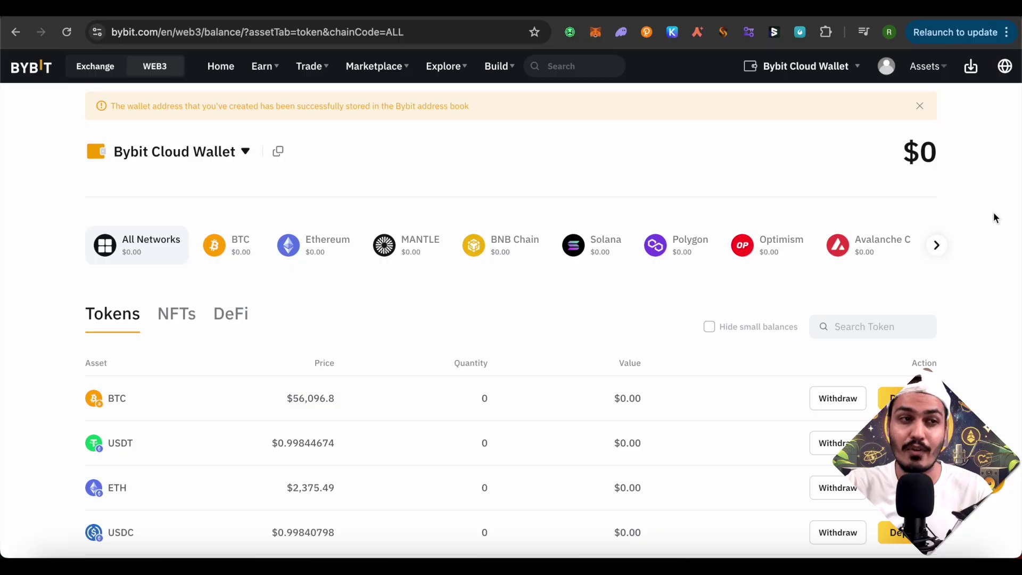
# - Open the Airdrop Arcade in Bybit Web3 and look over the featured airdrops
pyautogui.moveTo(261, 69)
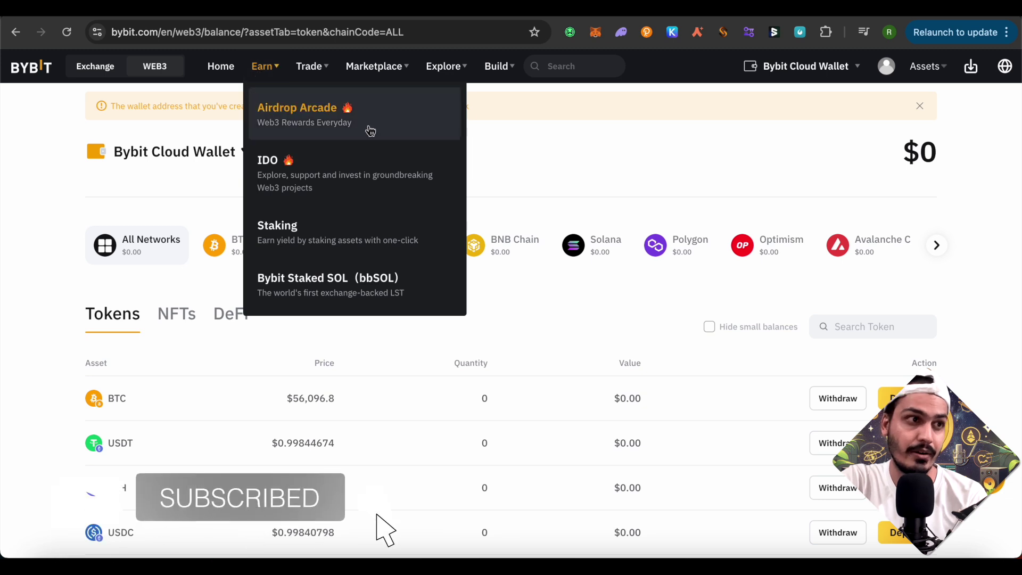
pyautogui.click(311, 126)
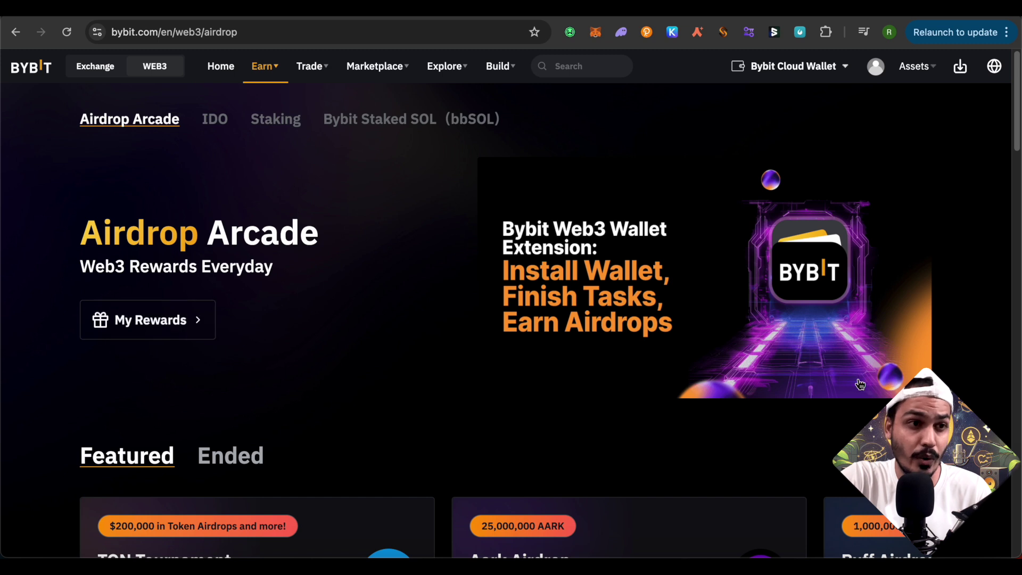
pyautogui.scroll(-1, 977, 389)
pyautogui.scroll(-5, 978, 391)
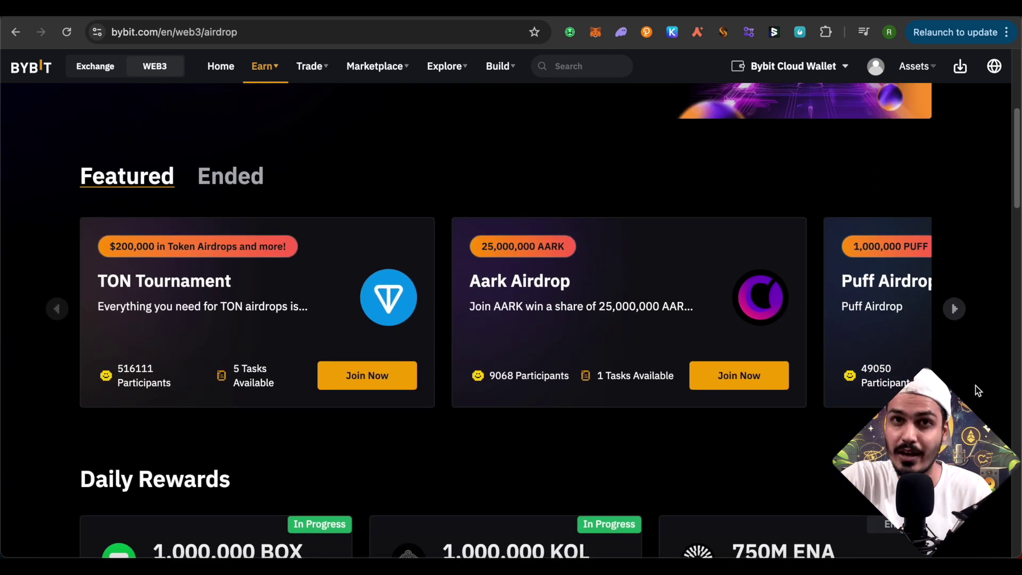
# - Open the TON Tournament airdrop and examine its requirements, projects, tasks and rewards
pyautogui.click(307, 320)
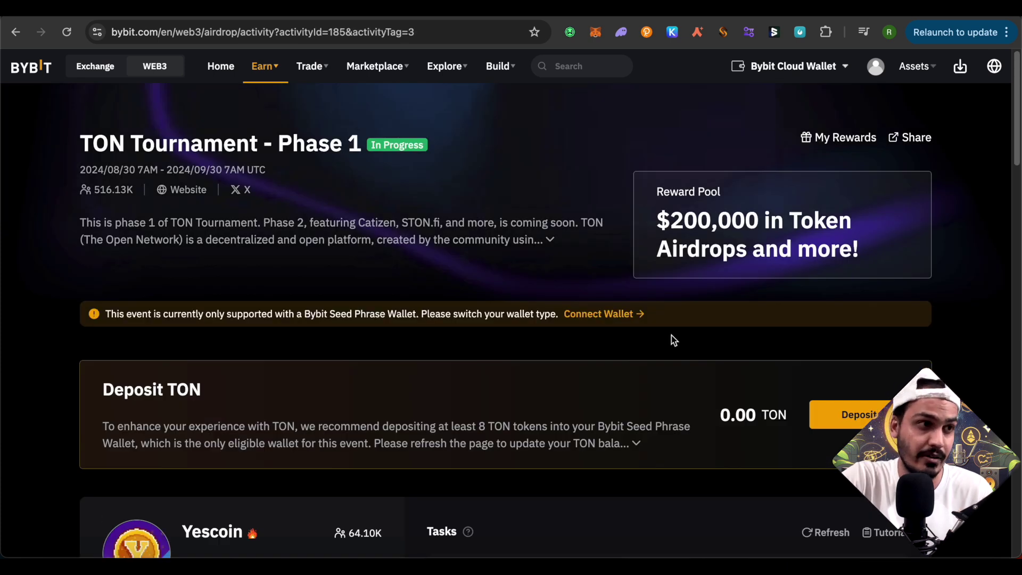
pyautogui.scroll(-6, 984, 298)
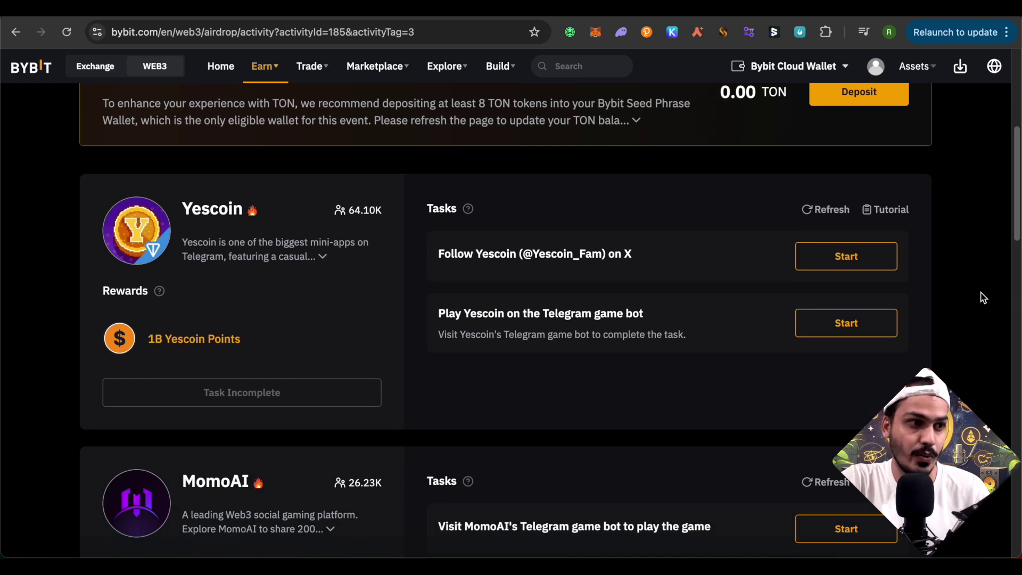
pyautogui.scroll(-1, 984, 298)
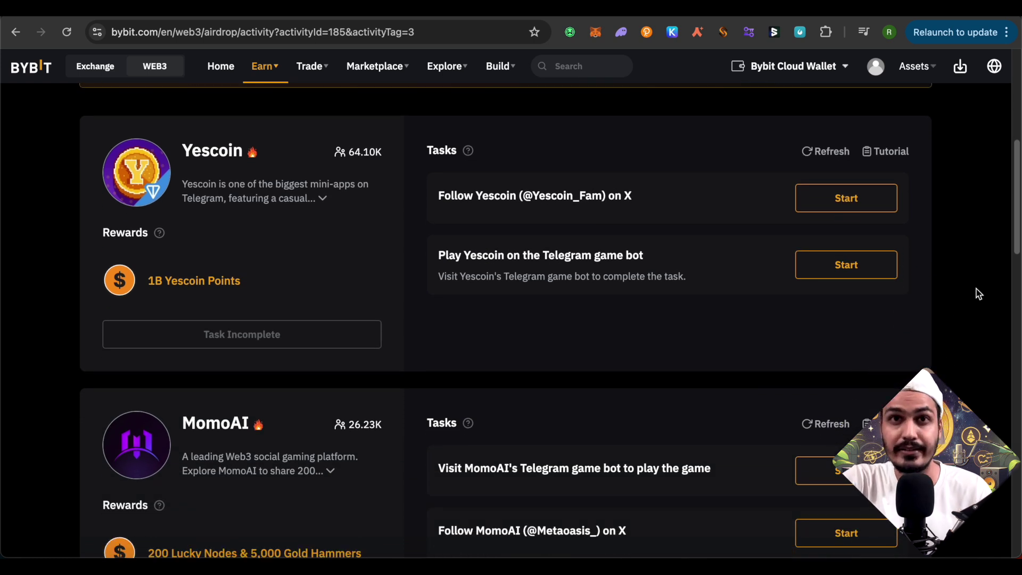
pyautogui.scroll(-3, 978, 294)
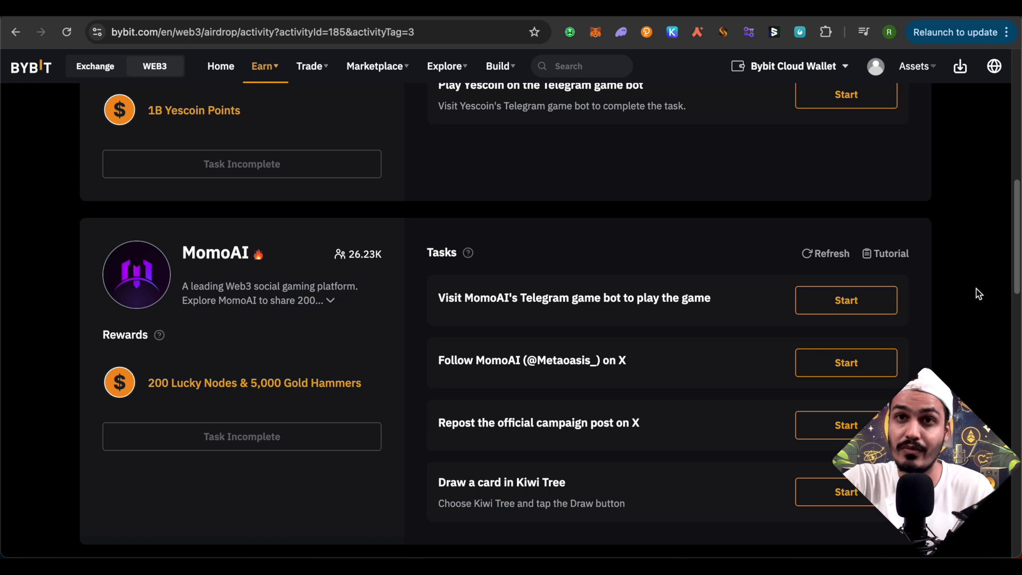
pyautogui.scroll(-3, 979, 294)
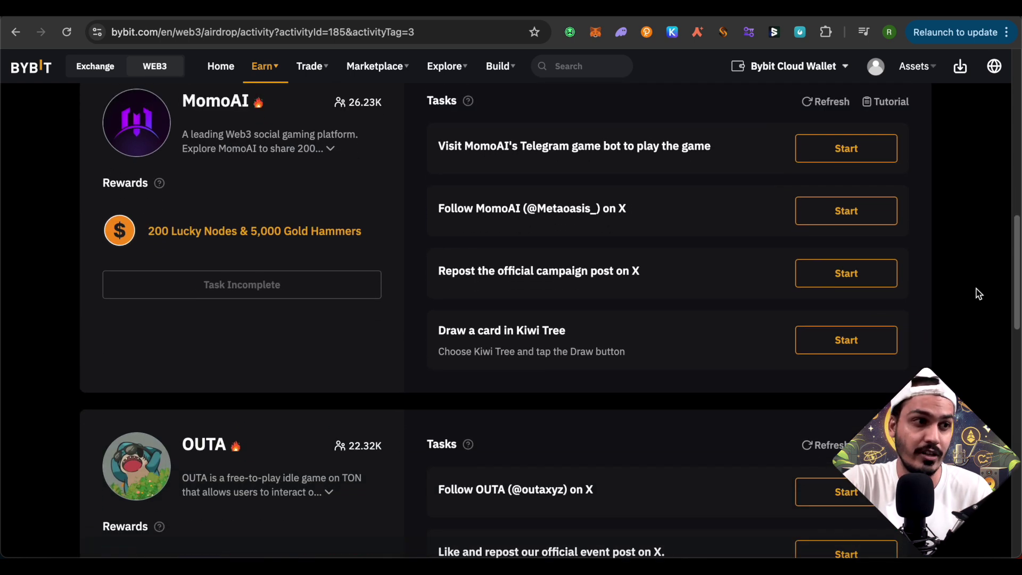
pyautogui.scroll(-2, 978, 294)
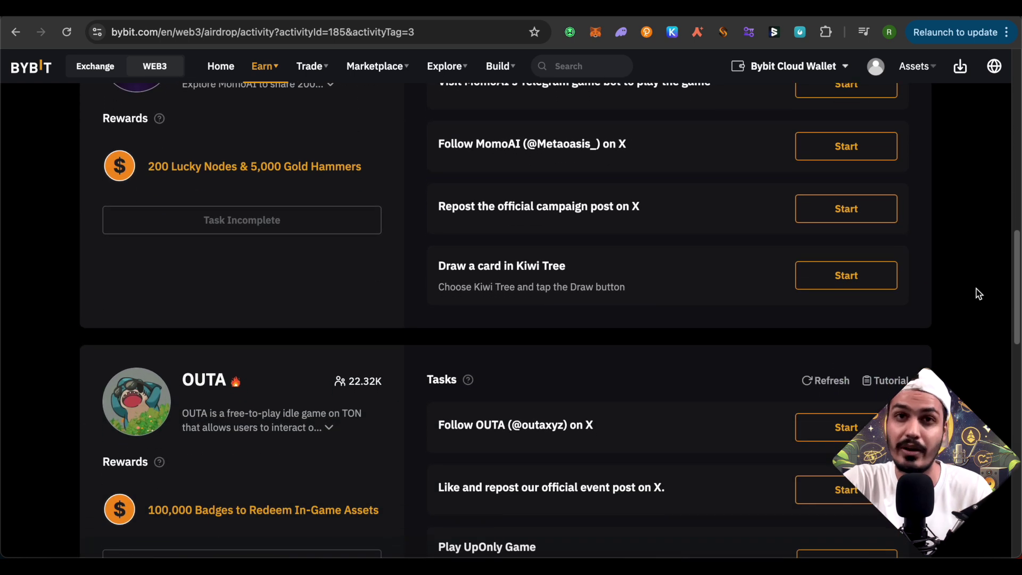
pyautogui.scroll(15, 978, 294)
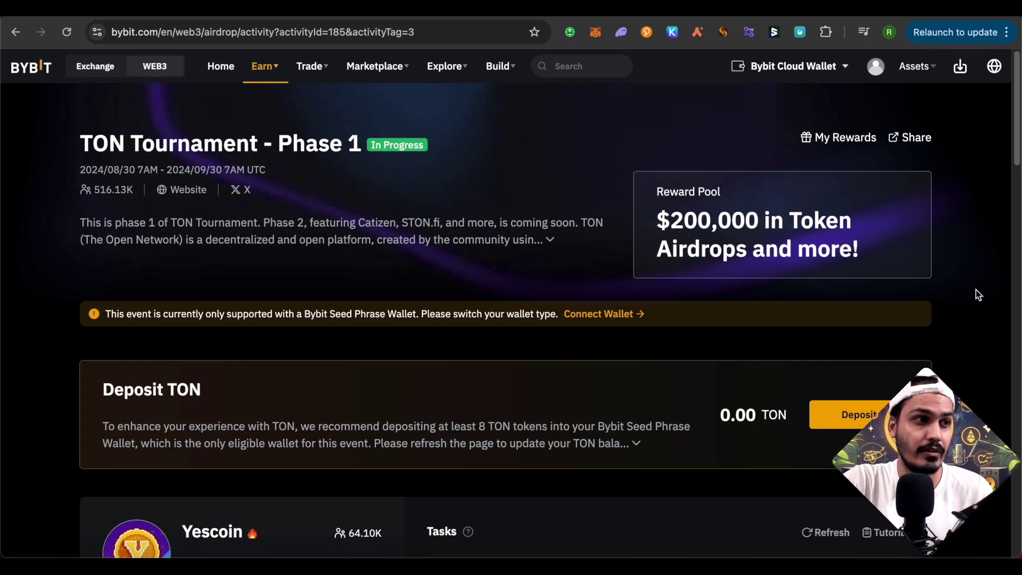
# - Return to the Airdrop Arcade, open the DeBox Airdrop from the daily rewards and examine its task and reward
pyautogui.click(16, 32)
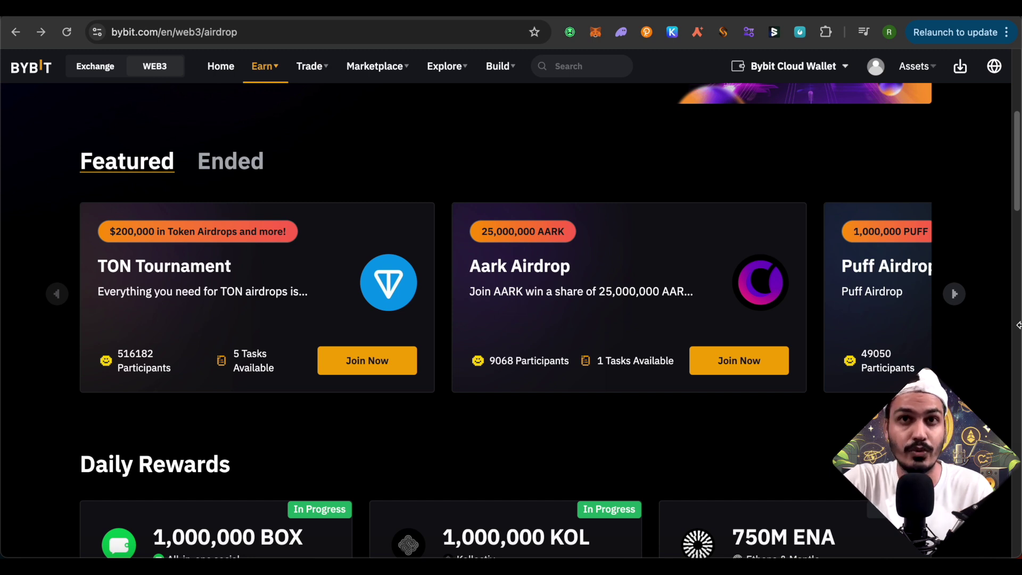
pyautogui.scroll(2, 990, 323)
pyautogui.scroll(-8, 990, 323)
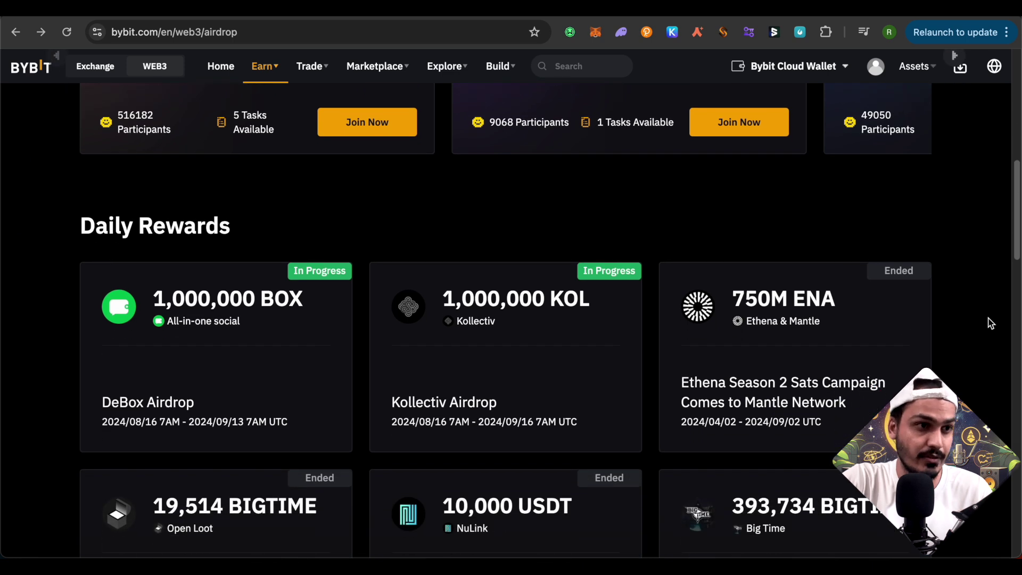
pyautogui.scroll(-2, 990, 323)
pyautogui.click(221, 304)
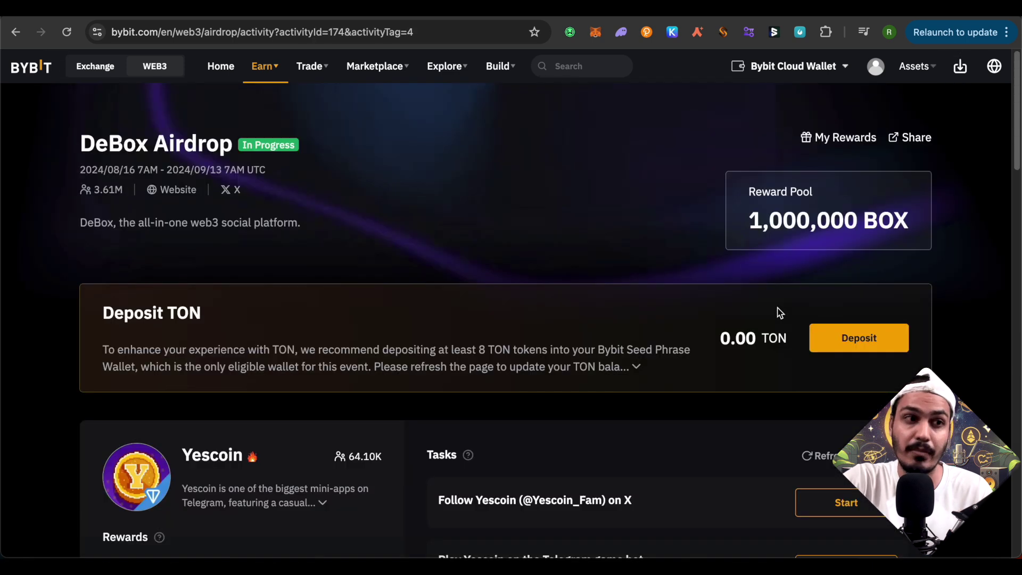
pyautogui.scroll(-3, 970, 329)
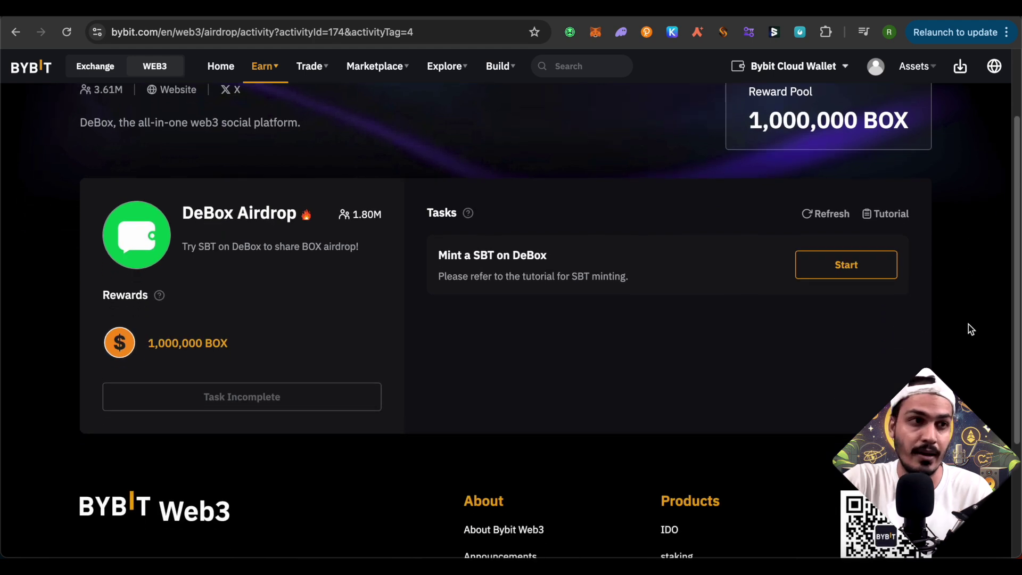
pyautogui.scroll(2, 970, 331)
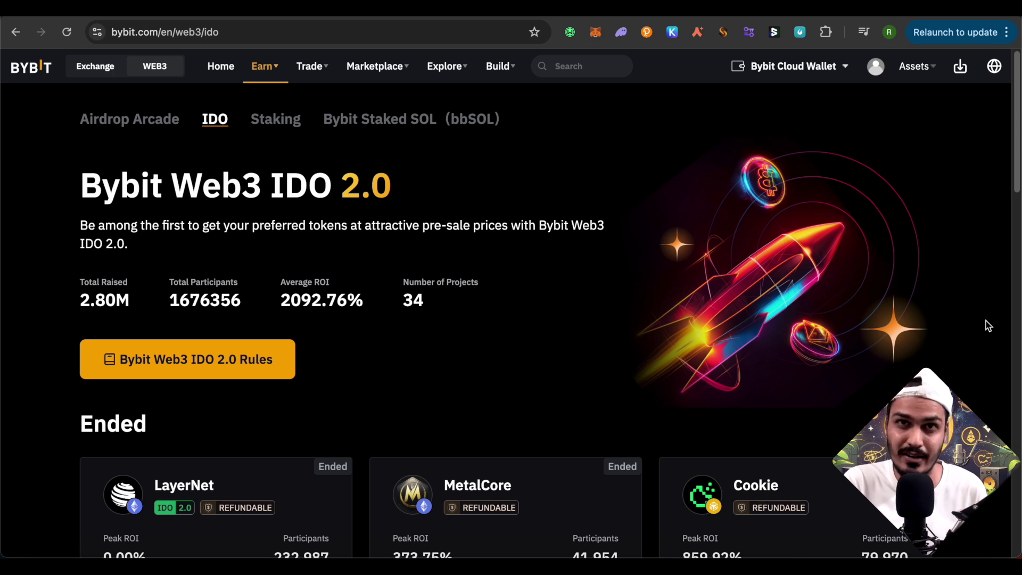
# - Examine the Bybit Web3 IDO 2.0 page, including its overall statistics and the ended projects' ROI and participants
pyautogui.scroll(-6, 986, 401)
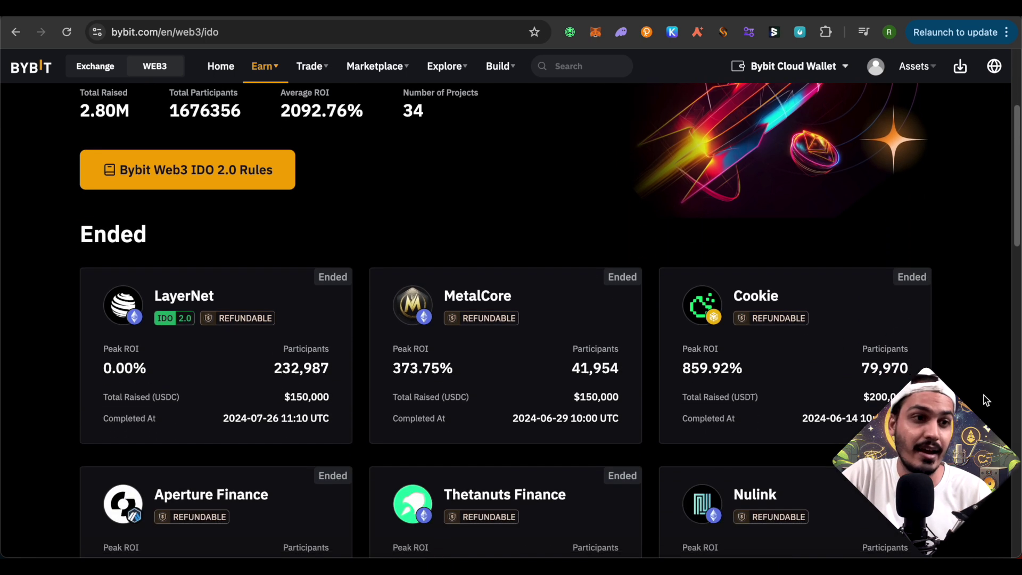
pyautogui.scroll(-1, 986, 400)
pyautogui.scroll(4, 986, 400)
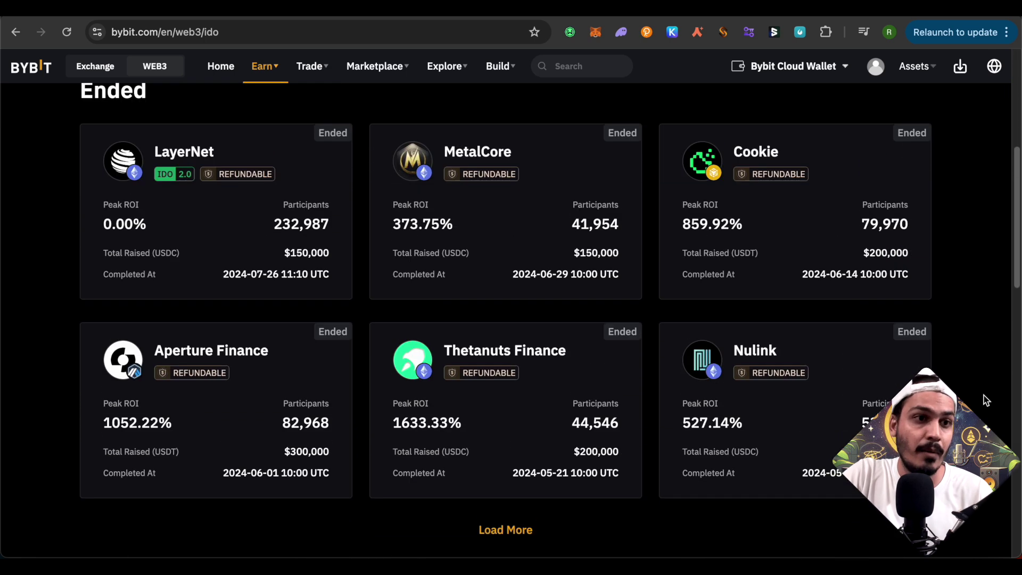
pyautogui.scroll(2, 986, 400)
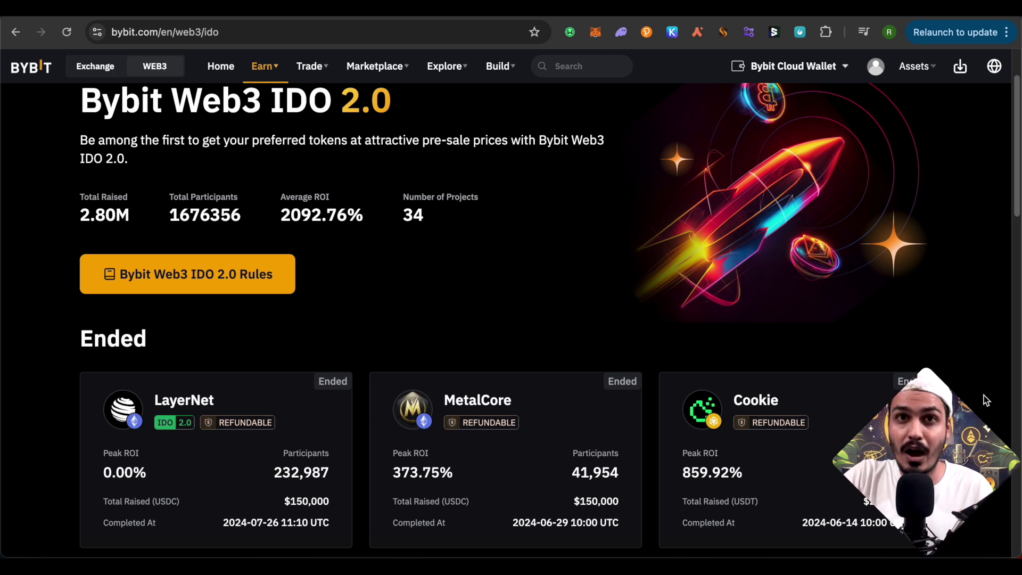
pyautogui.scroll(2, 976, 279)
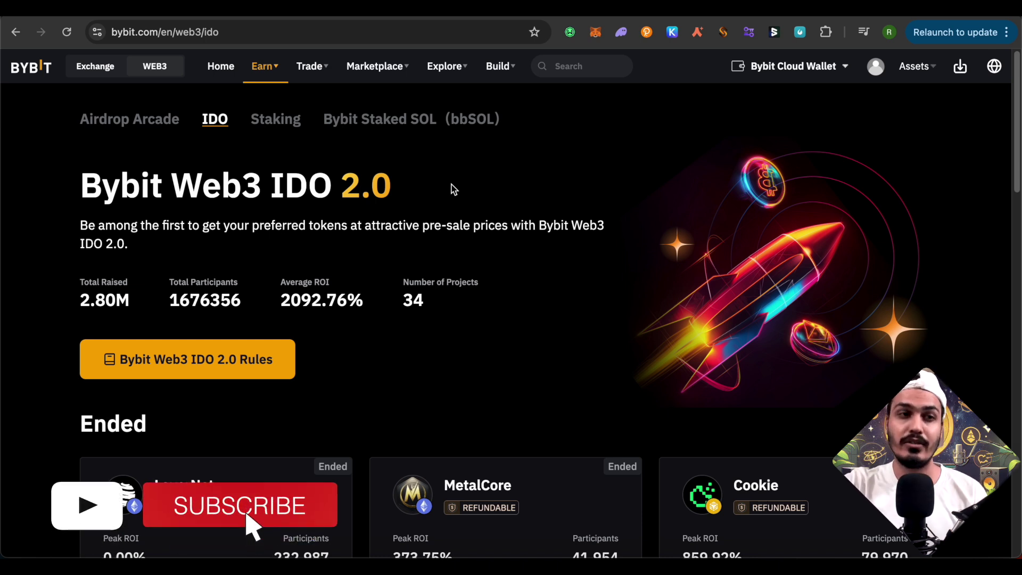
# - Open the Staking page and examine the APY, TVL and network of the One-Click Staking stablecoin offers
pyautogui.click(286, 124)
pyautogui.scroll(-5, 982, 347)
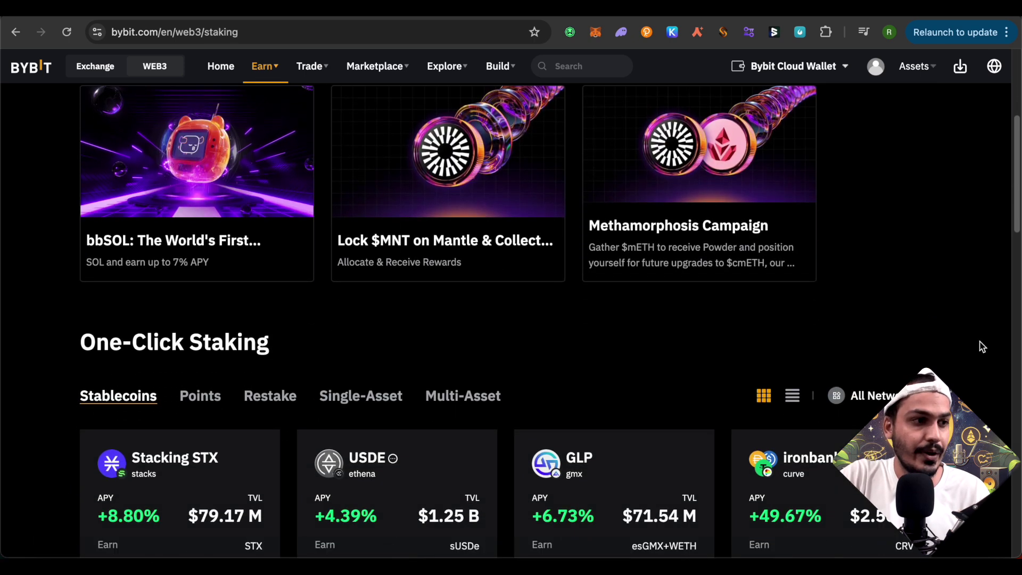
pyautogui.scroll(-4, 983, 347)
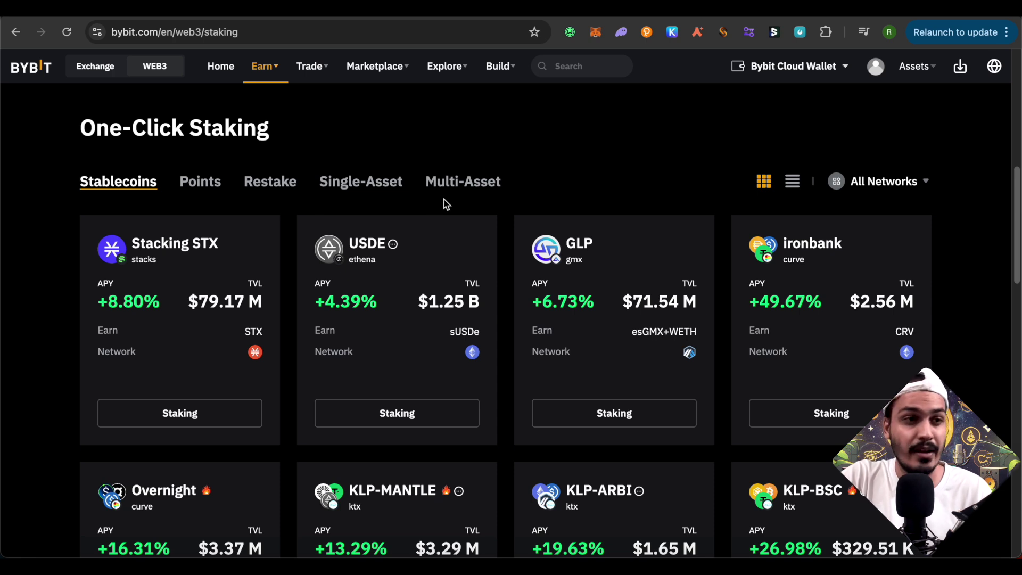
pyautogui.scroll(-2, 492, 197)
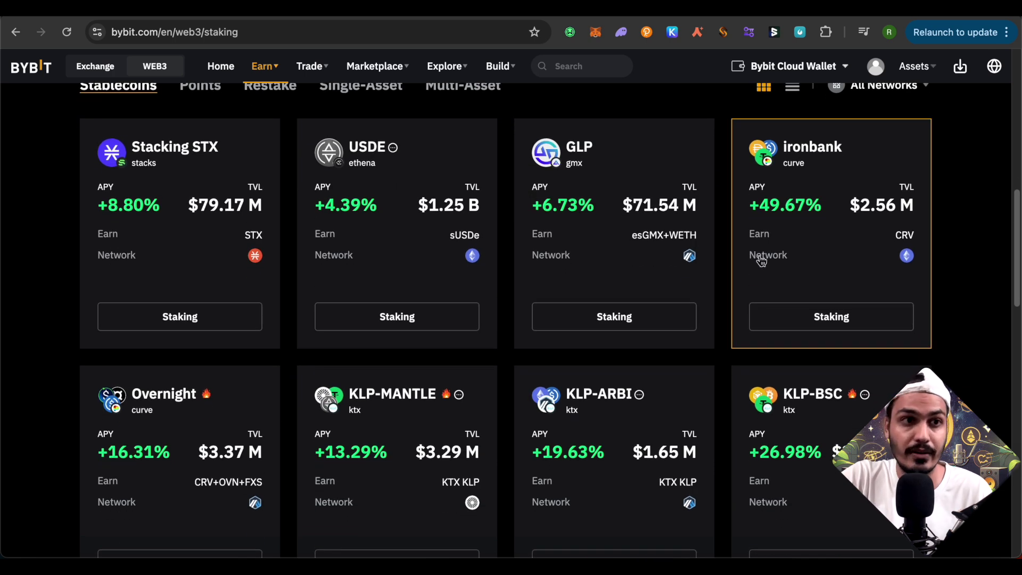
pyautogui.scroll(1, 763, 260)
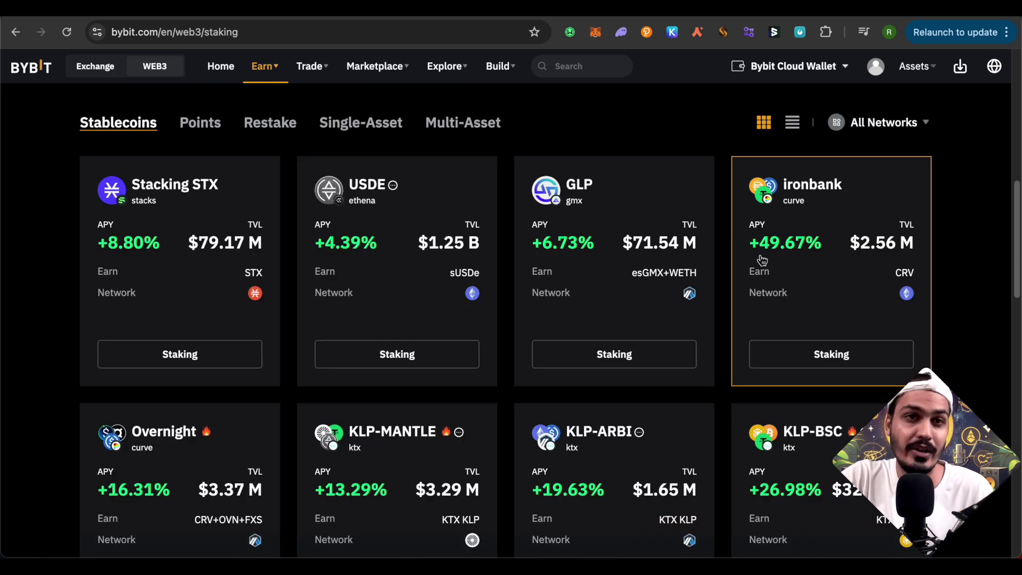
# - Open the Stacking STX pool from One-Click Staking, view its Current Investment details, and return to the staking offers
pyautogui.scroll(-1, 763, 260)
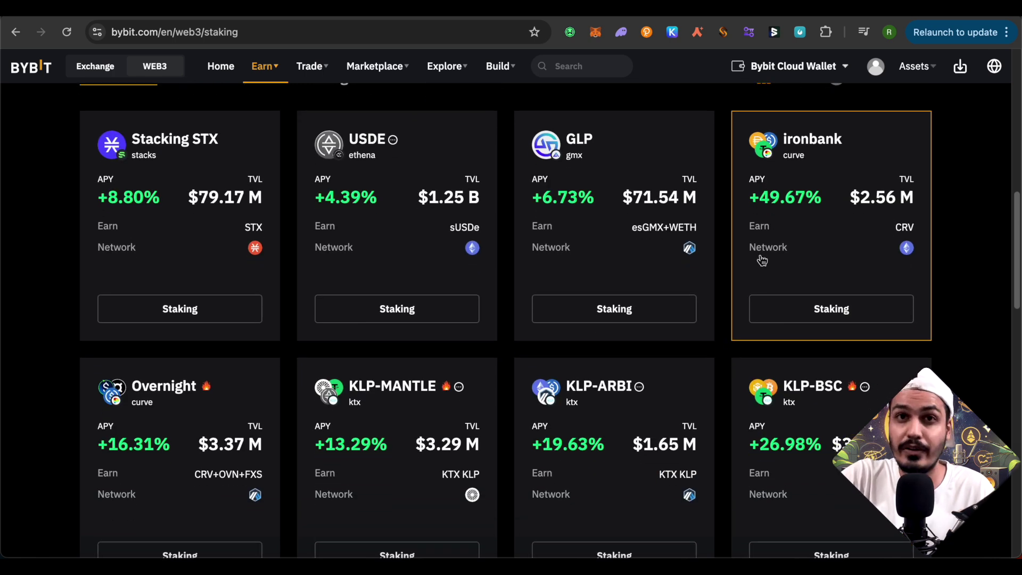
pyautogui.scroll(1, 678, 303)
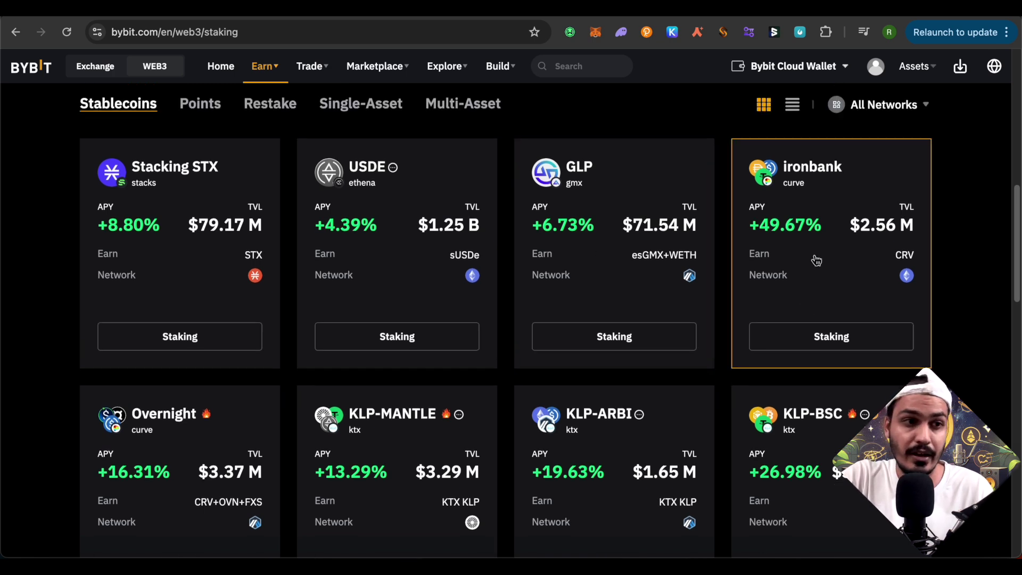
pyautogui.scroll(-1, 816, 260)
pyautogui.scroll(3, 425, 289)
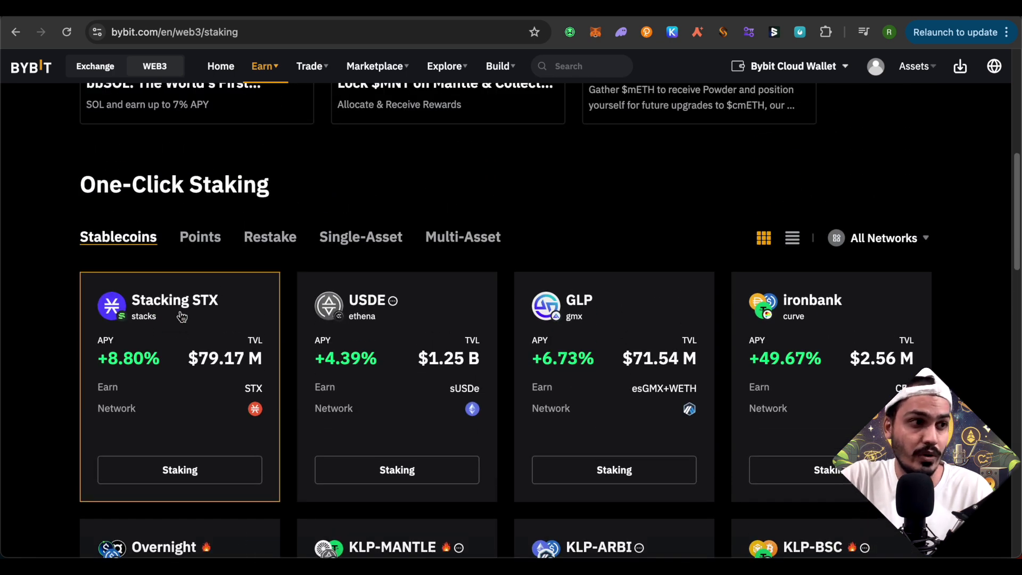
pyautogui.click(158, 415)
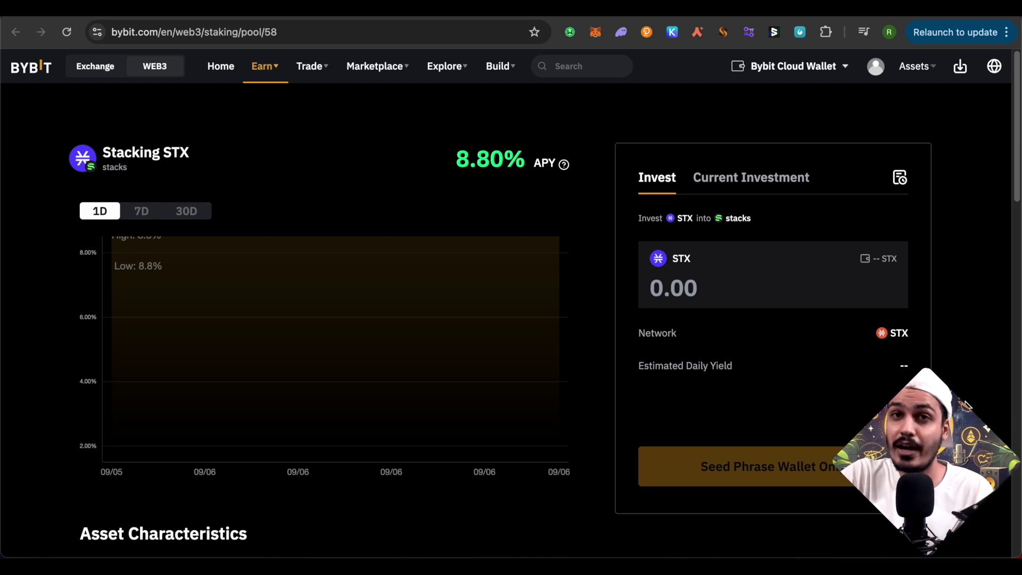
pyautogui.click(744, 184)
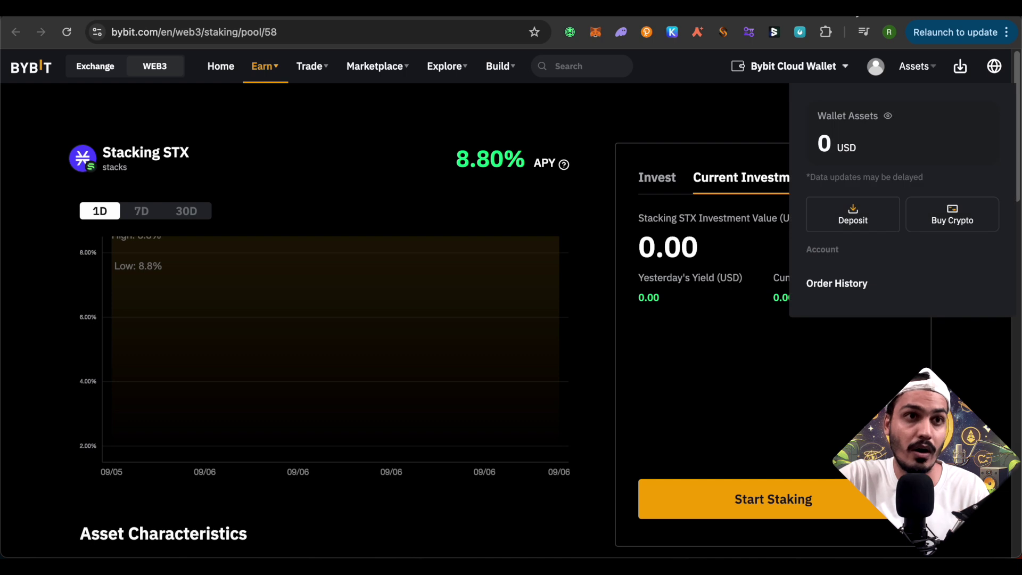
pyautogui.press('super+bracketleft')
pyautogui.scroll(-2, 1018, 312)
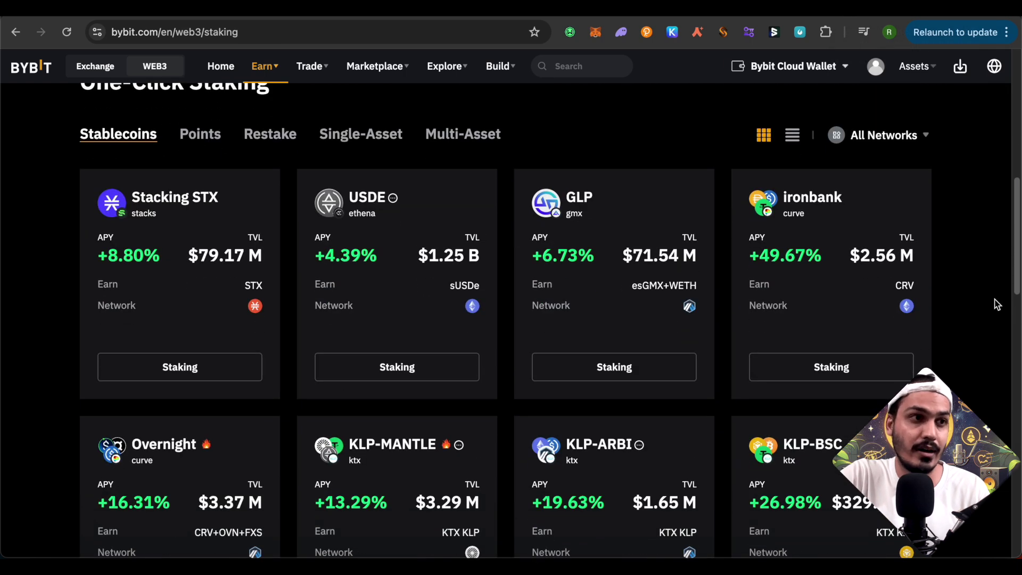
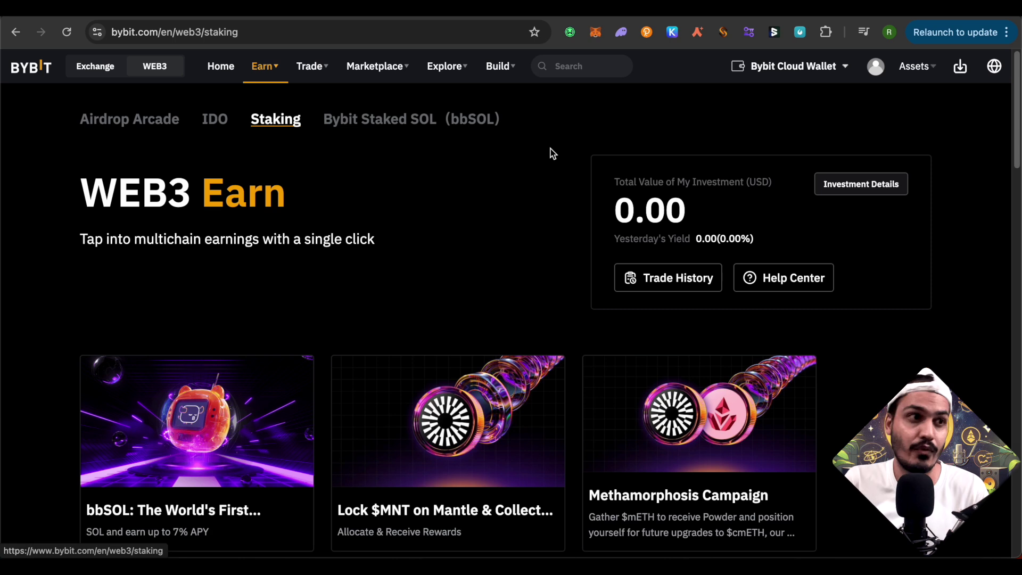
# - Open DEX Pro and filter its token list to the Solana network
pyautogui.moveTo(312, 81)
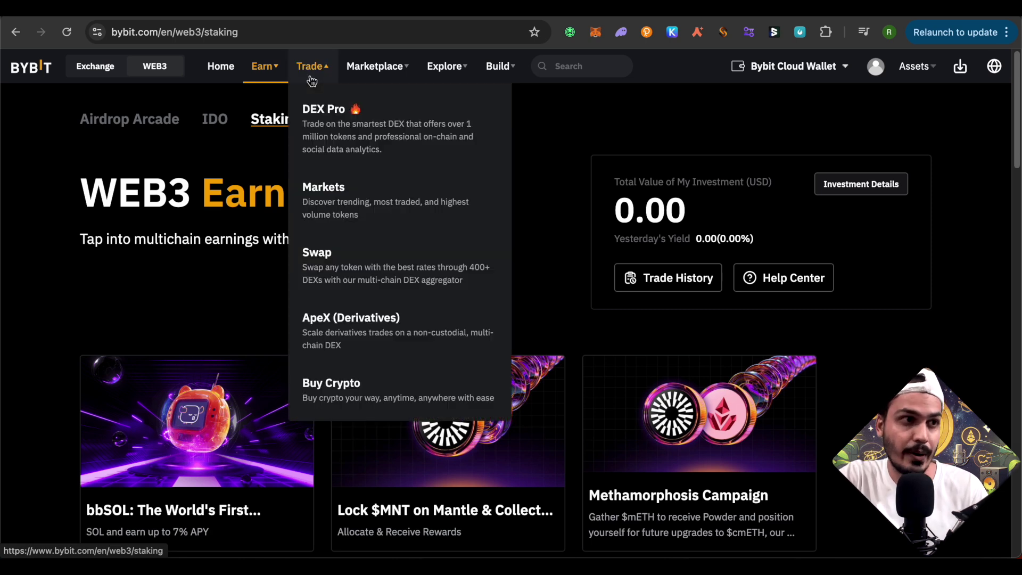
pyautogui.click(378, 152)
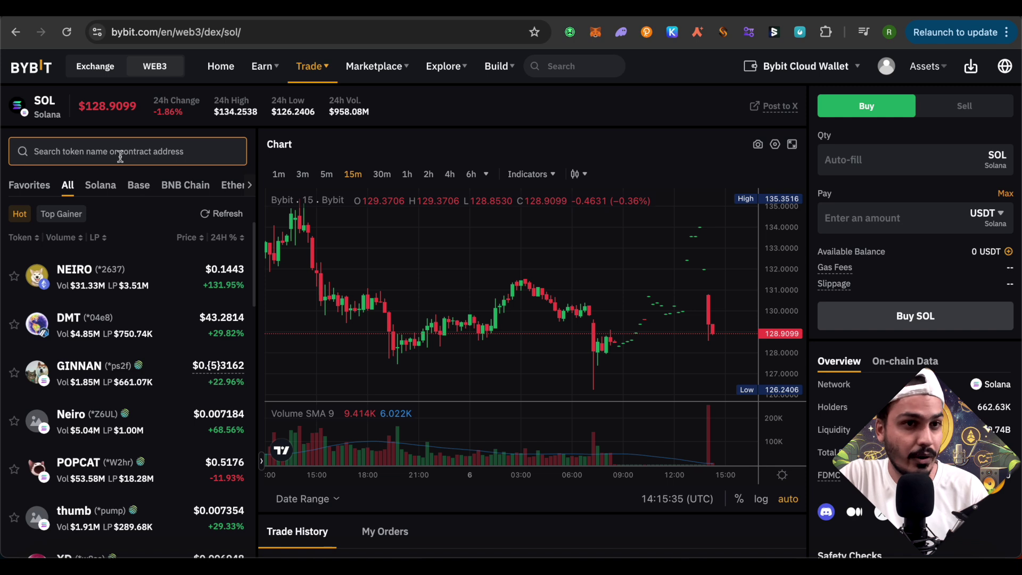
pyautogui.click(59, 154)
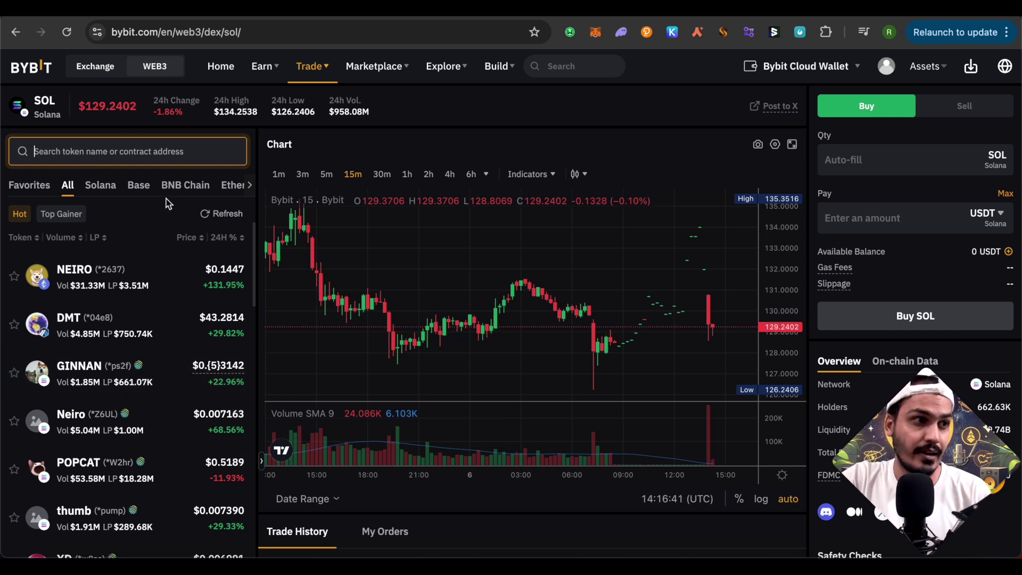
pyautogui.click(108, 187)
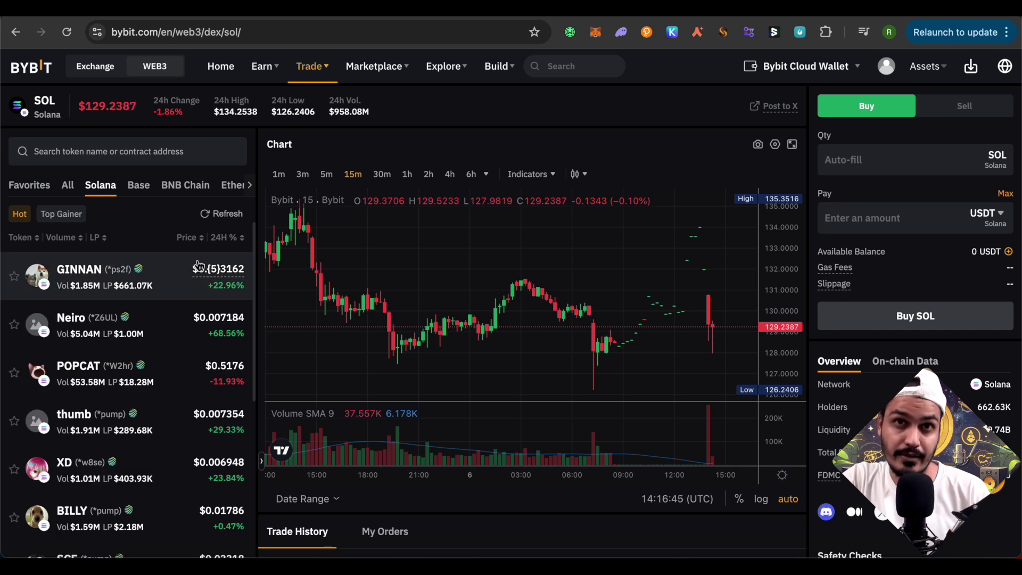
# - Browse the hot Solana tokens and open the POPCAT chart and trading form
pyautogui.scroll(-2, 178, 292)
pyautogui.scroll(2, 177, 304)
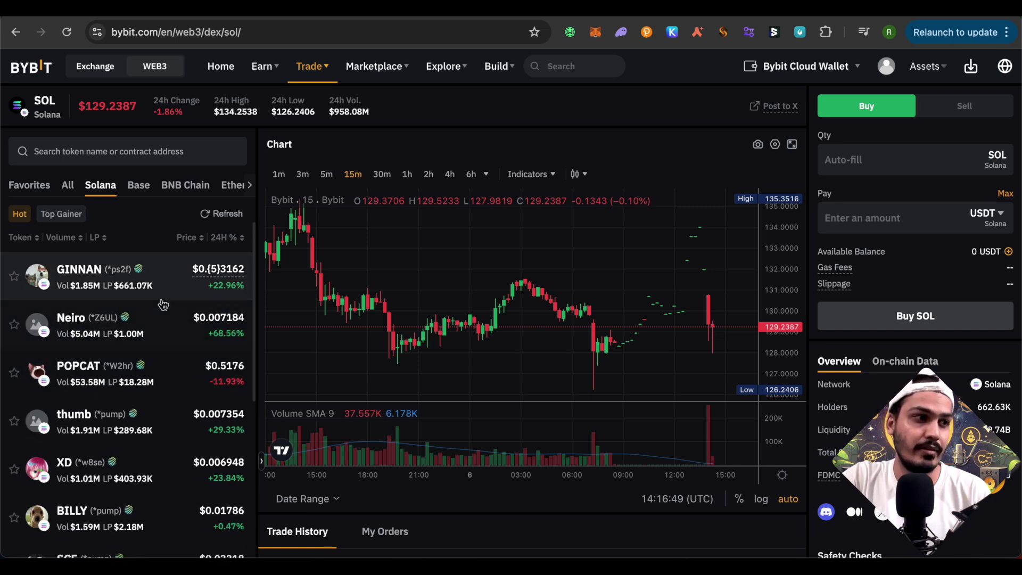
pyautogui.scroll(-1, 138, 372)
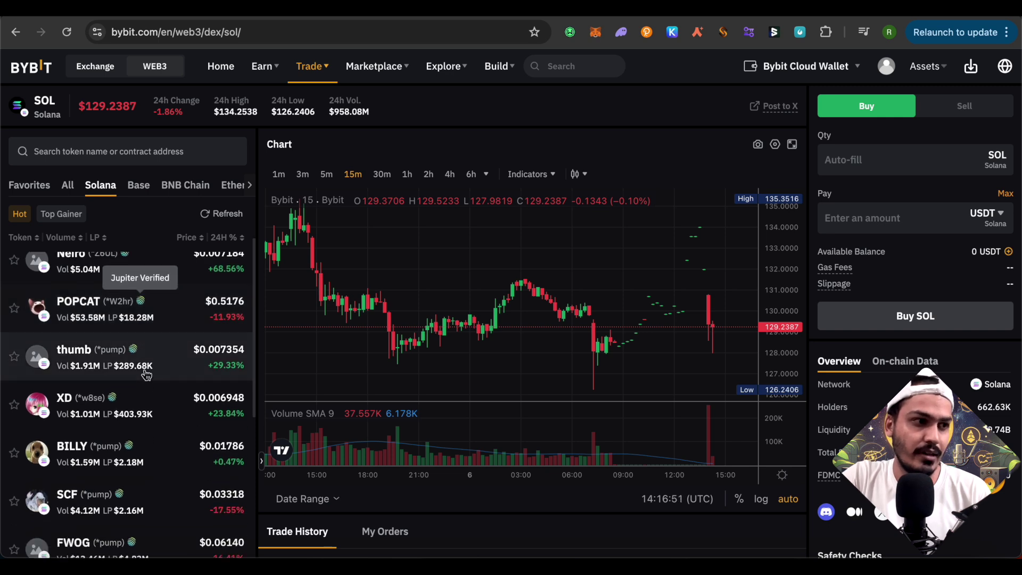
pyautogui.scroll(1, 173, 370)
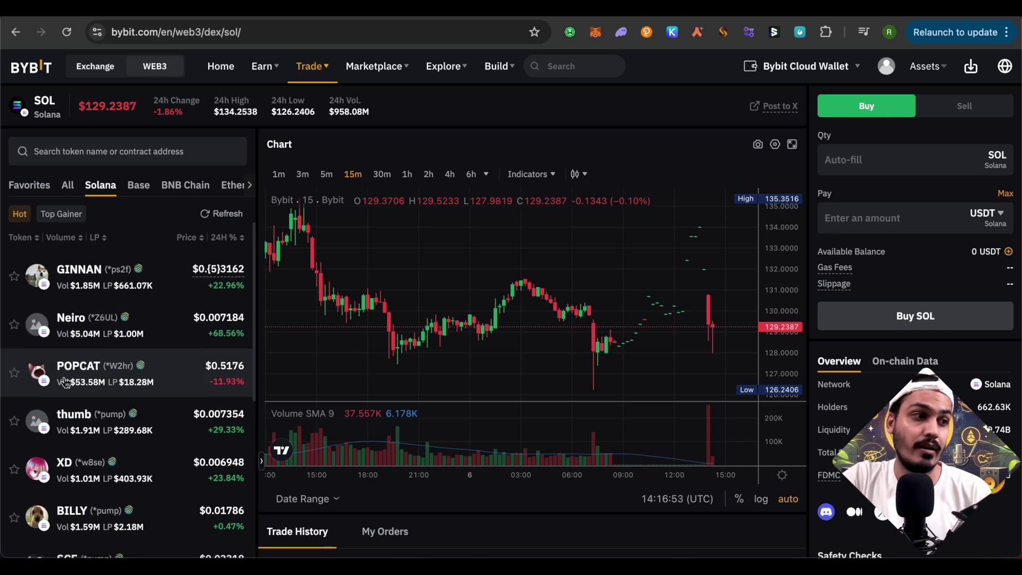
pyautogui.click(164, 357)
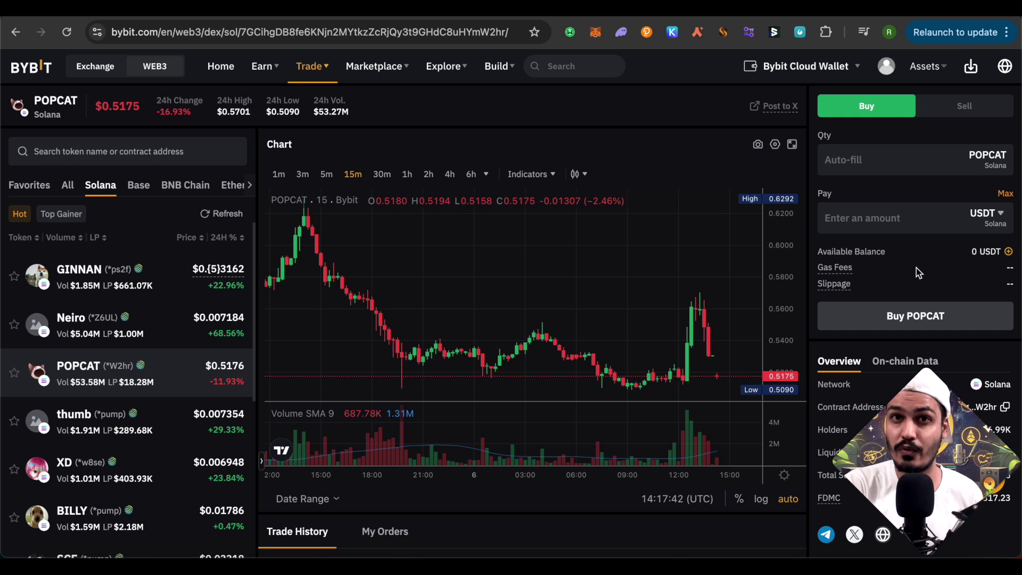
# - Open the Swap & Bridge page and choose ETH on the Ethereum network as a swap token
pyautogui.moveTo(312, 67)
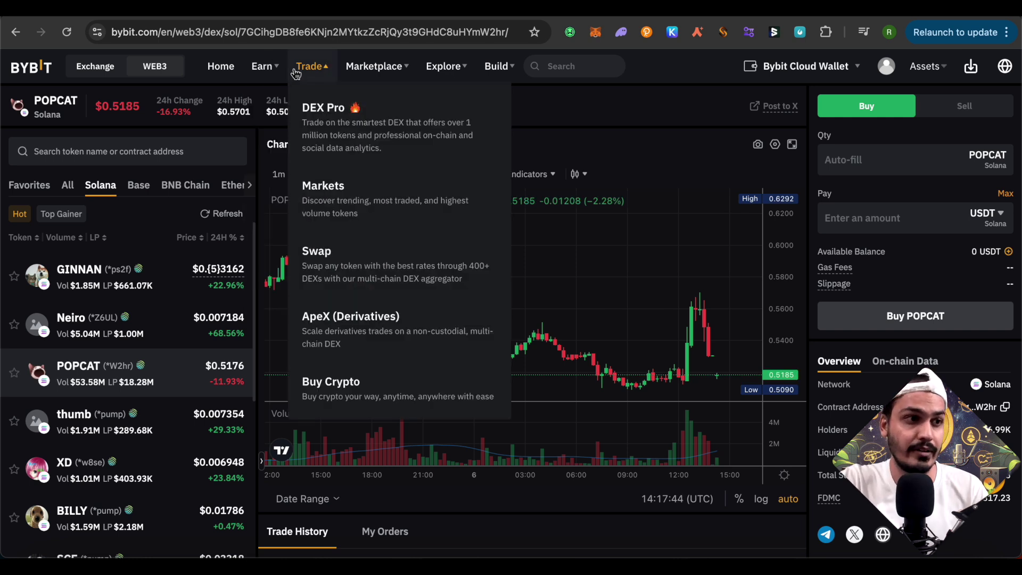
pyautogui.click(369, 279)
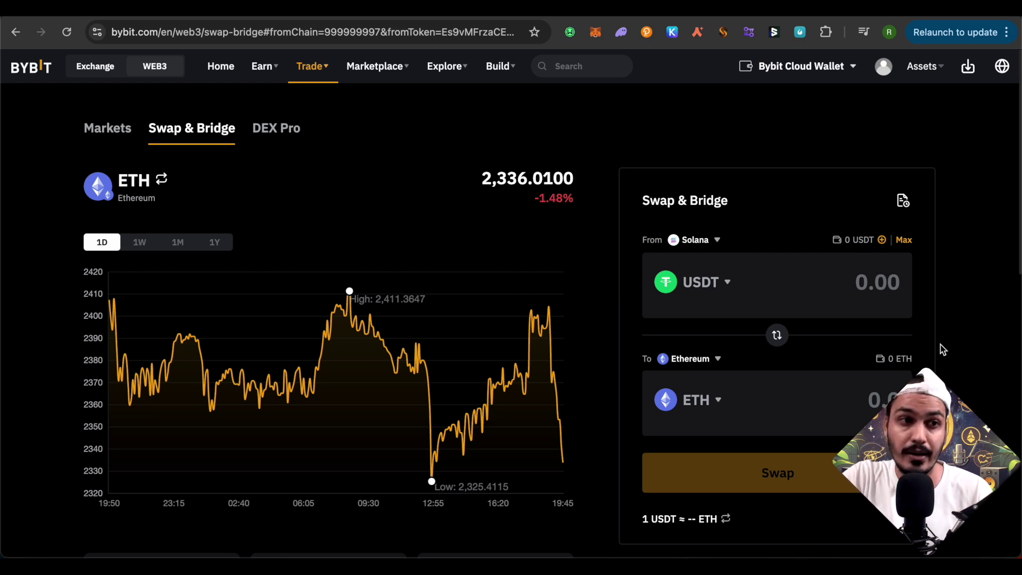
pyautogui.click(670, 360)
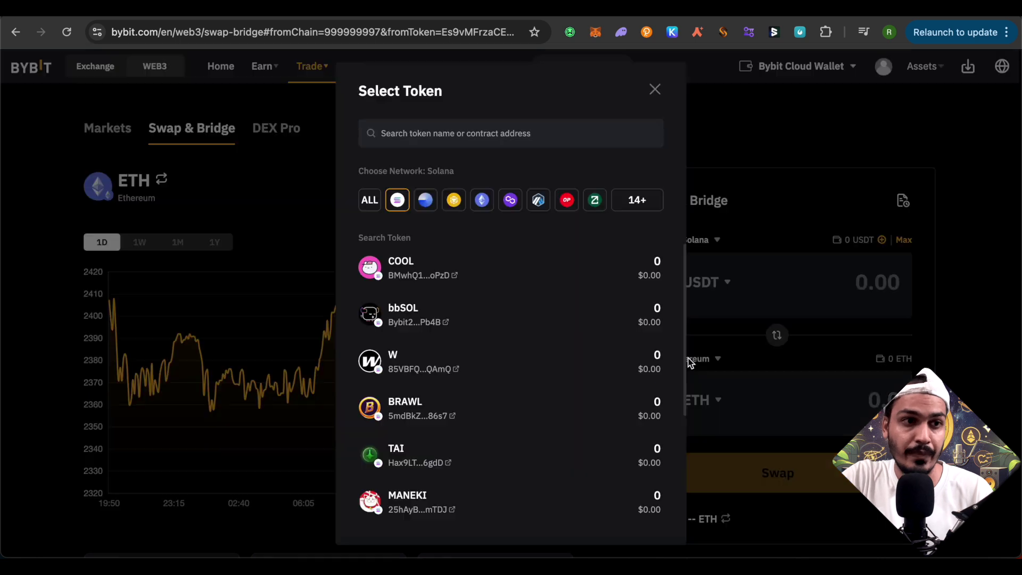
pyautogui.click(481, 200)
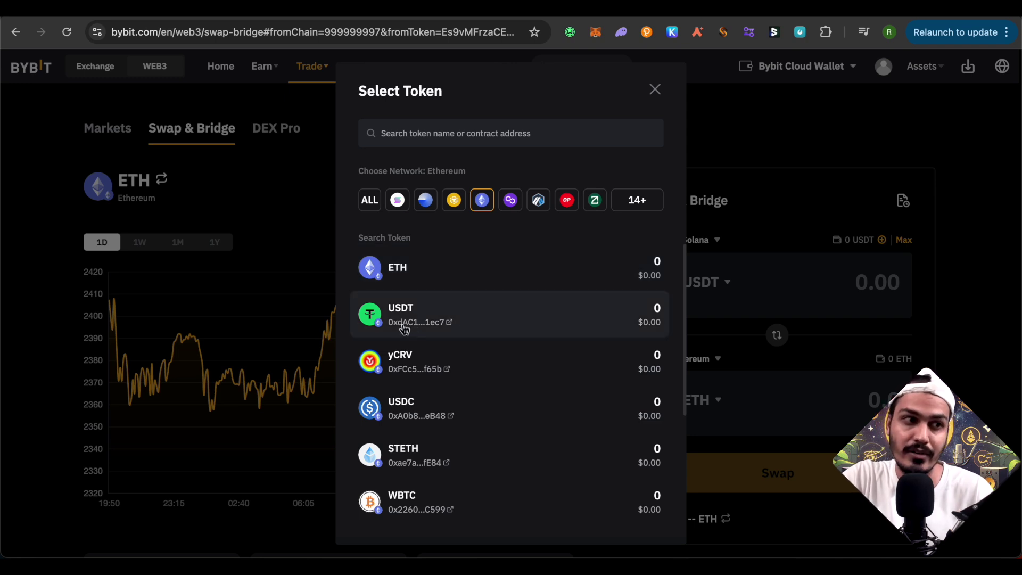
pyautogui.click(406, 273)
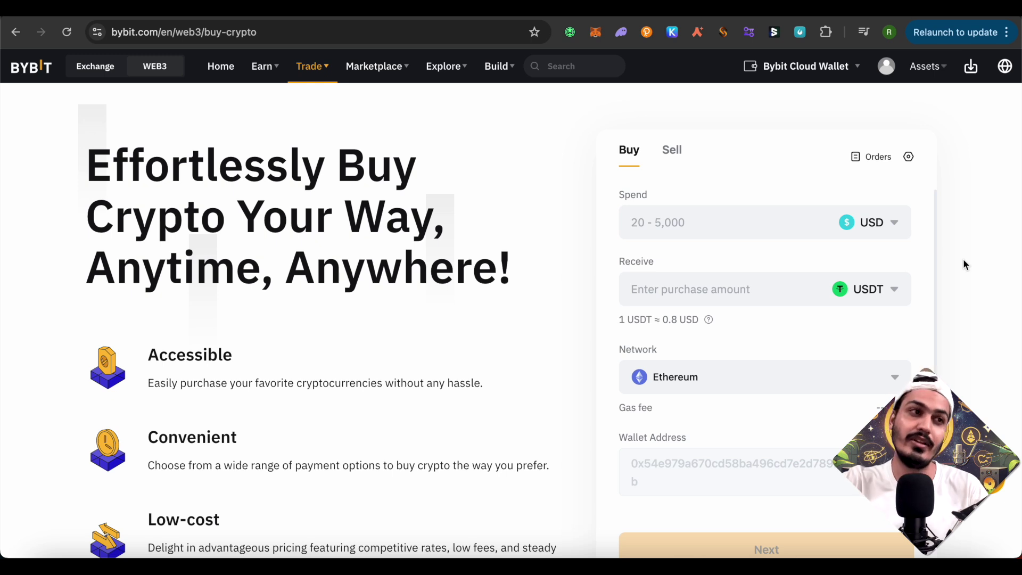
# - Browse the available spend currencies in the Buy Crypto form and select USDT as the coin to receive
pyautogui.moveTo(319, 85)
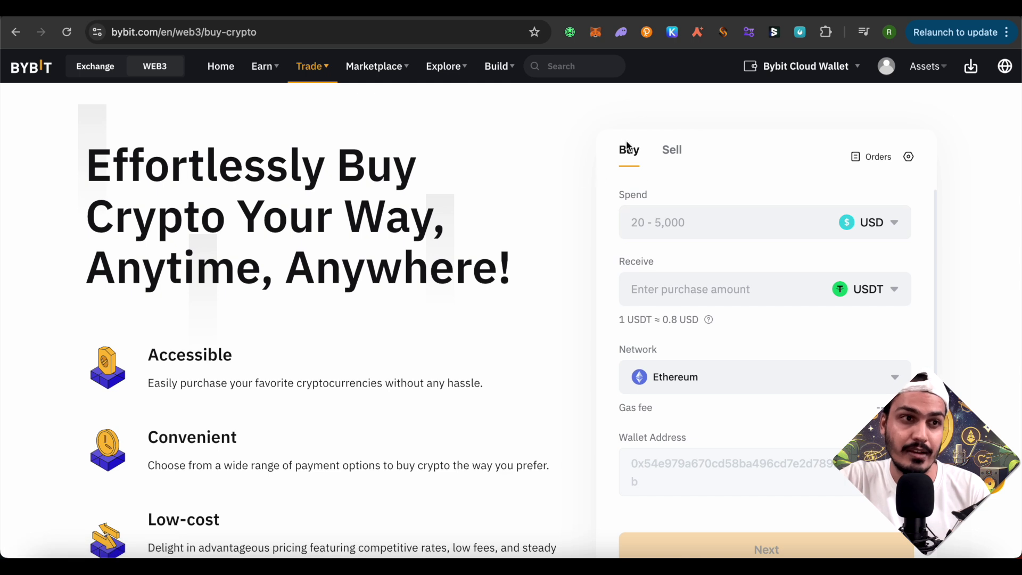
pyautogui.click(872, 225)
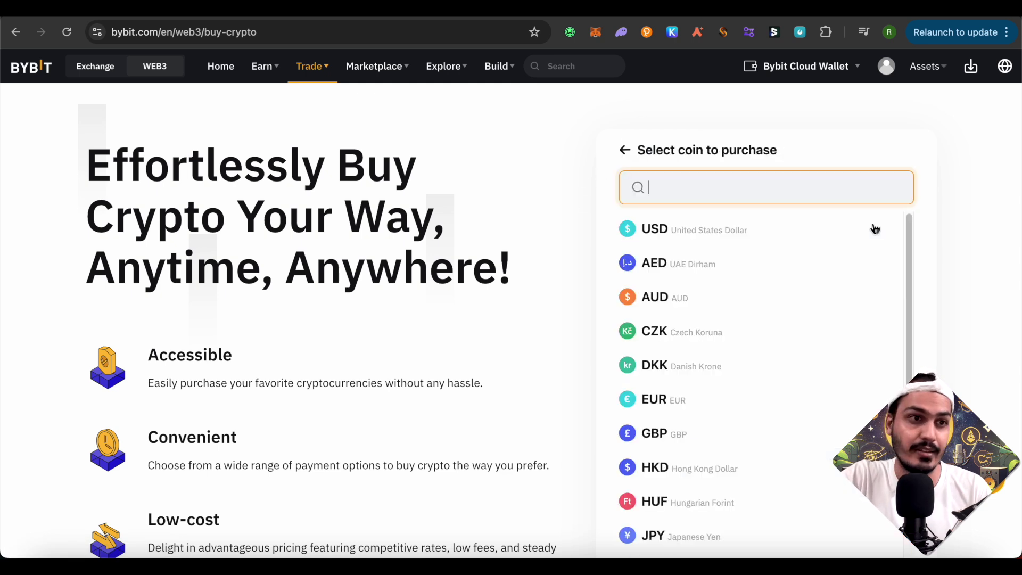
pyautogui.scroll(-5, 756, 310)
pyautogui.scroll(5, 769, 296)
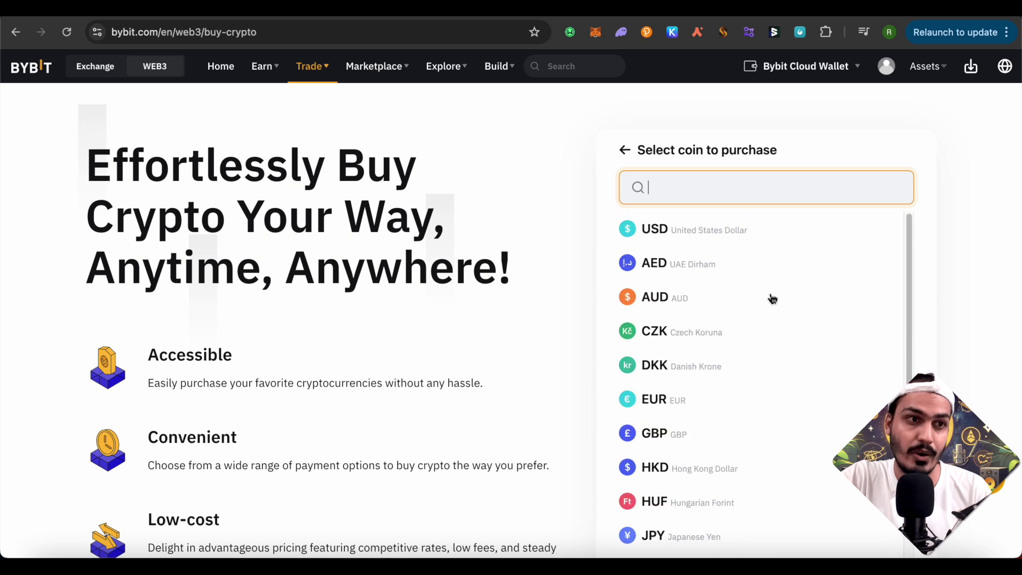
pyautogui.click(624, 150)
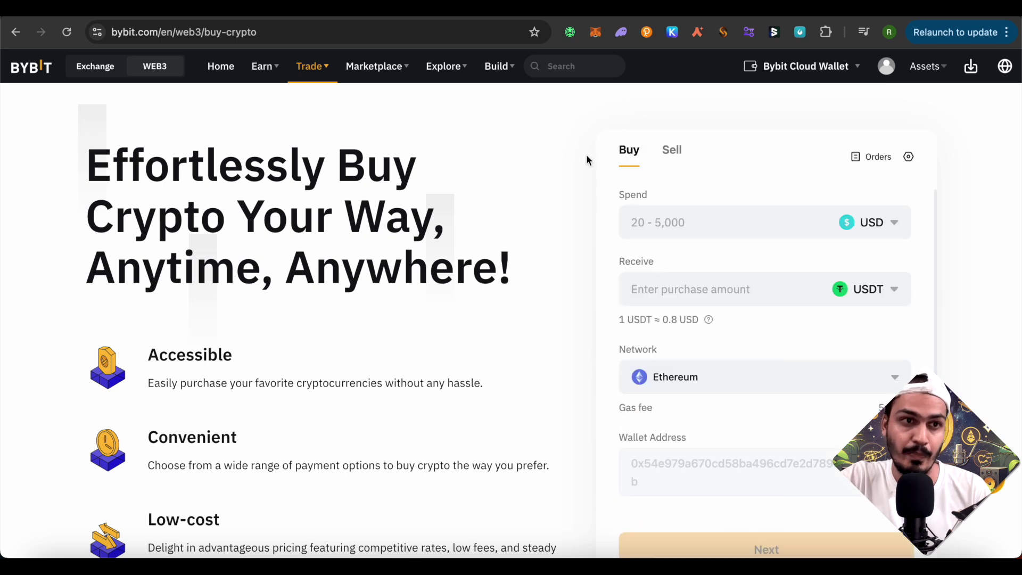
pyautogui.click(869, 293)
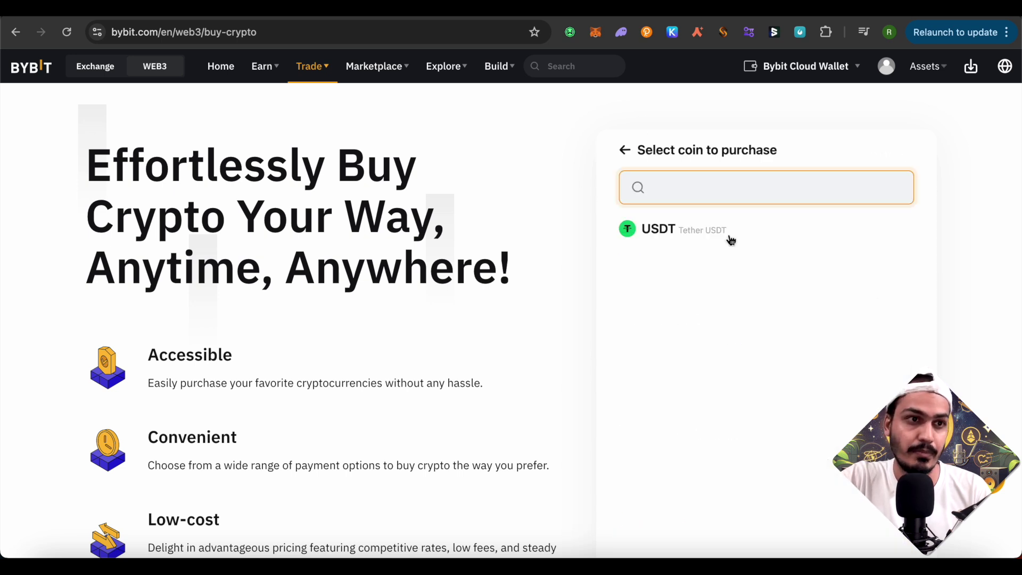
pyautogui.click(661, 233)
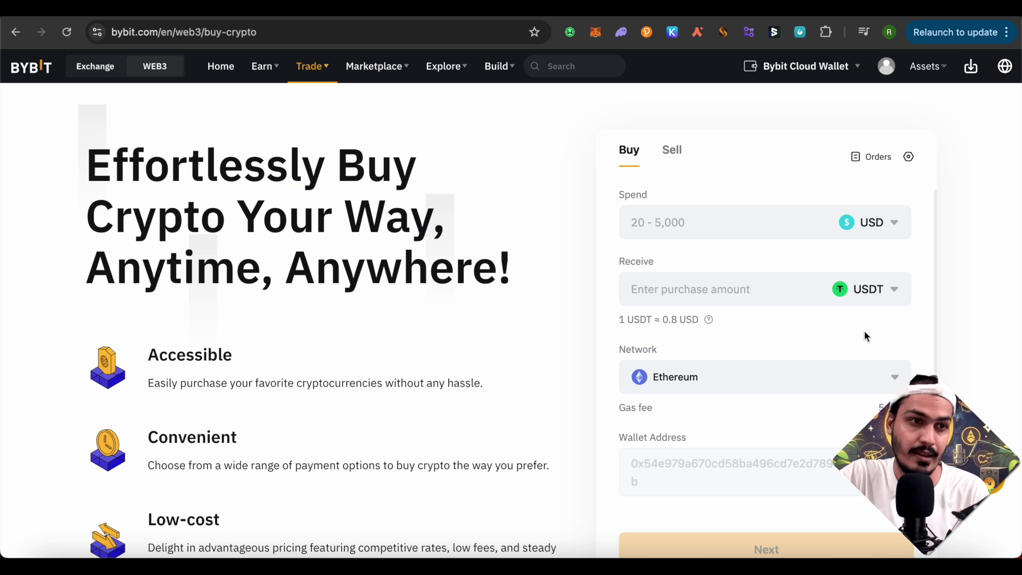
# - Switch the purchase network to BNB Chain to compare its gas fee, and set it back to Ethereum
pyautogui.click(749, 376)
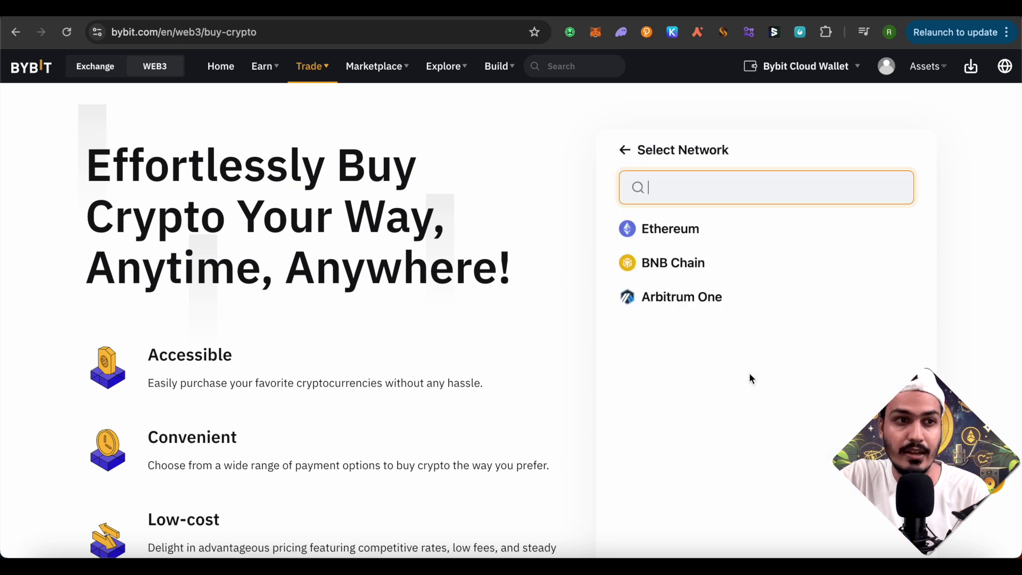
pyautogui.click(650, 264)
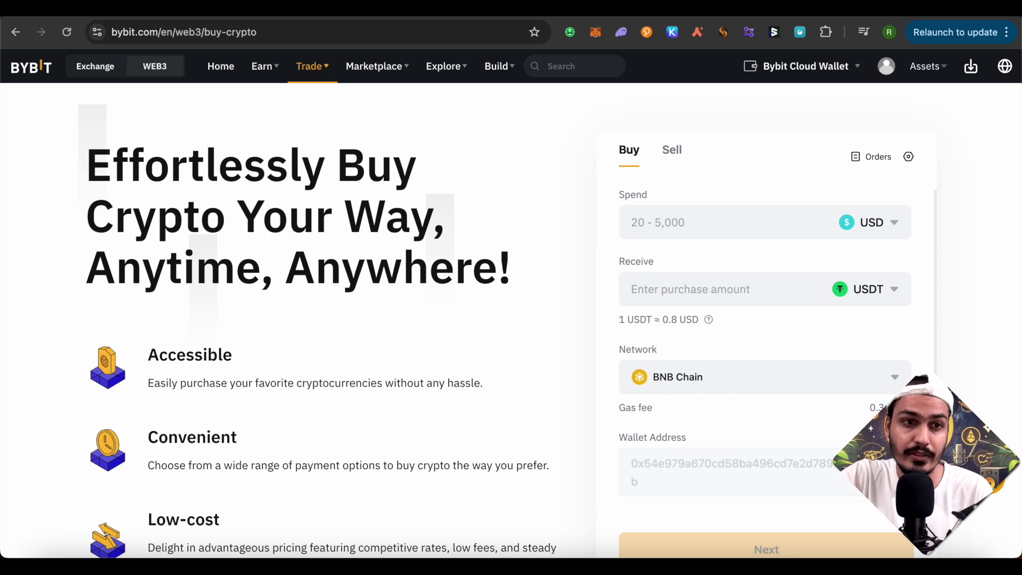
pyautogui.click(698, 376)
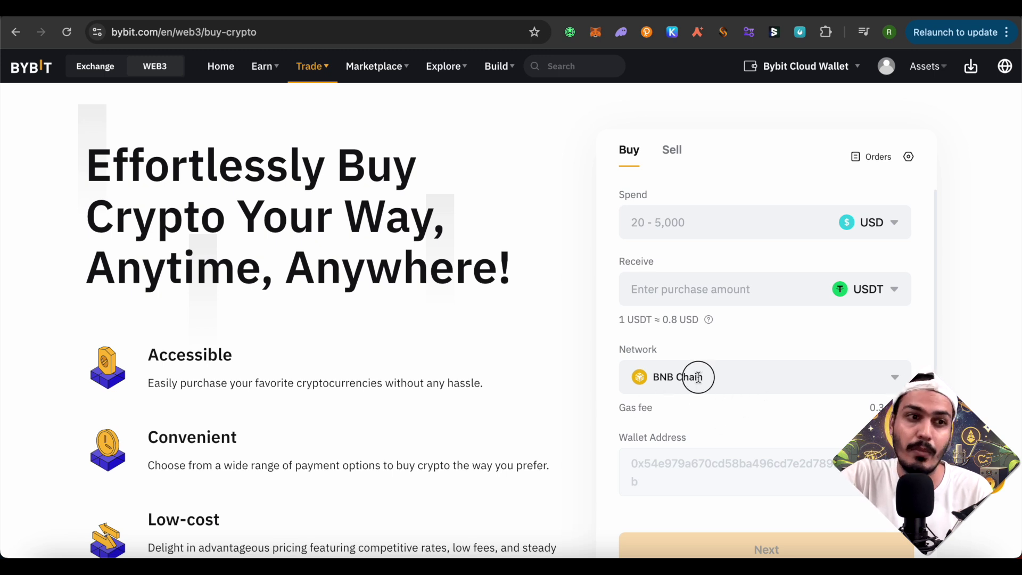
pyautogui.click(661, 232)
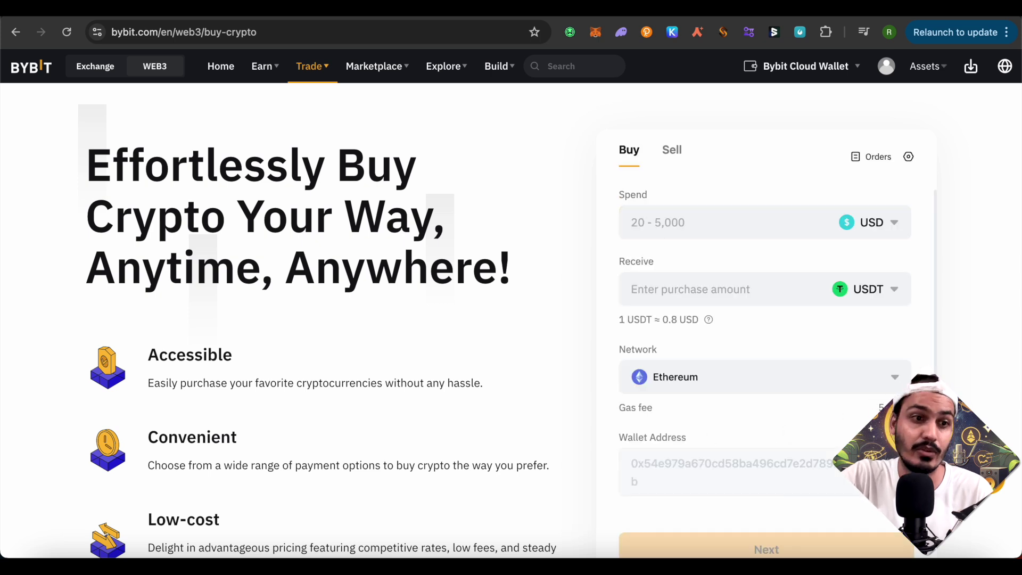
# - Review the rest of the Buy form and switch to the Sell form to examine its Spend and Receive fields
pyautogui.scroll(-1, 766, 337)
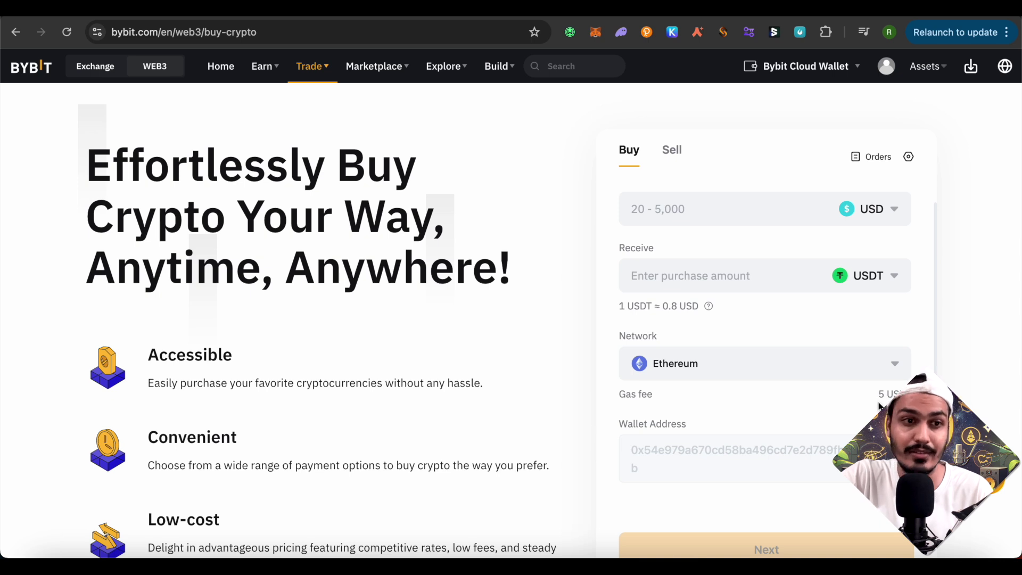
pyautogui.scroll(-2, 880, 404)
pyautogui.scroll(-1, 879, 405)
pyautogui.scroll(3, 849, 415)
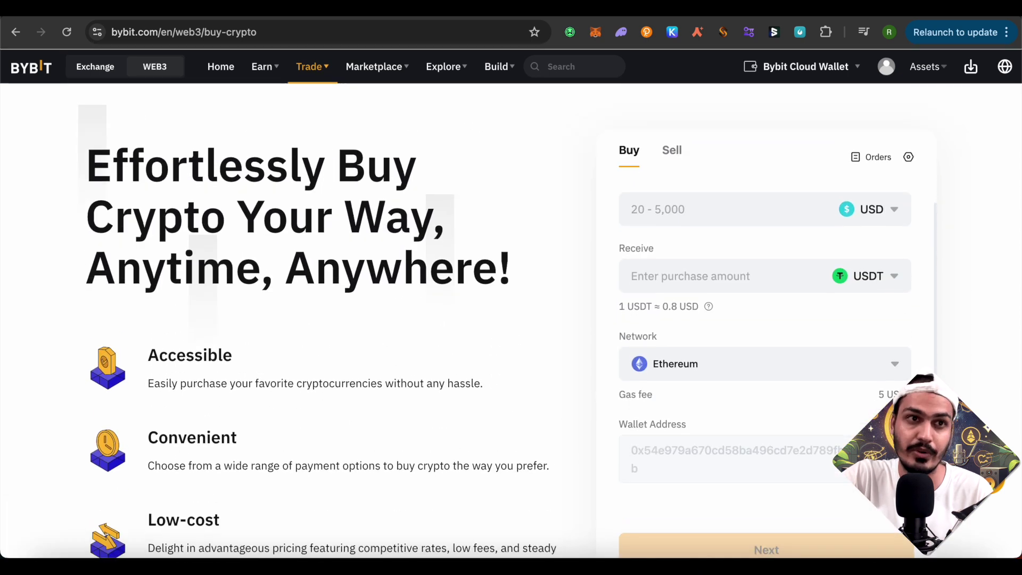
pyautogui.click(673, 151)
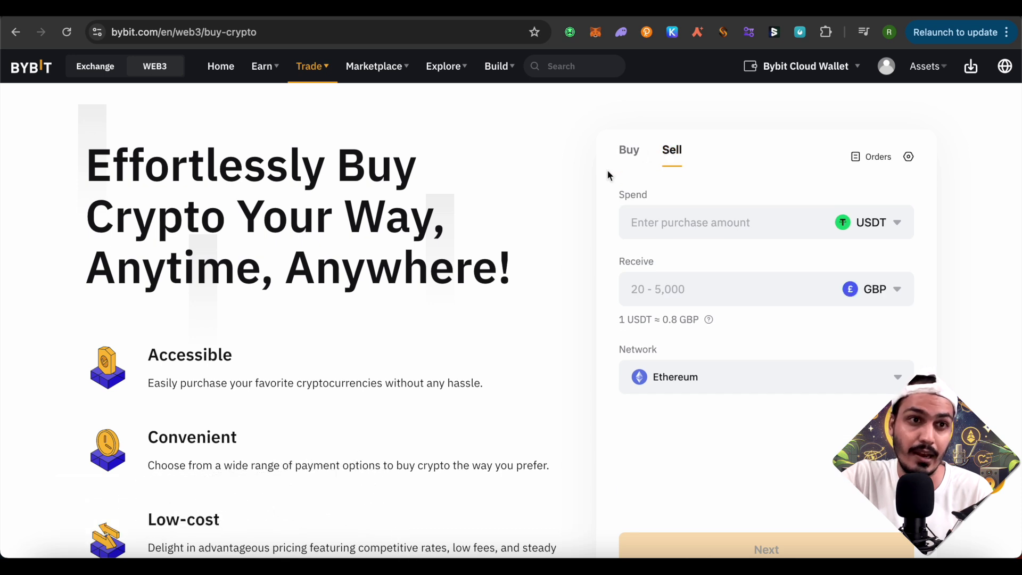
pyautogui.click(709, 230)
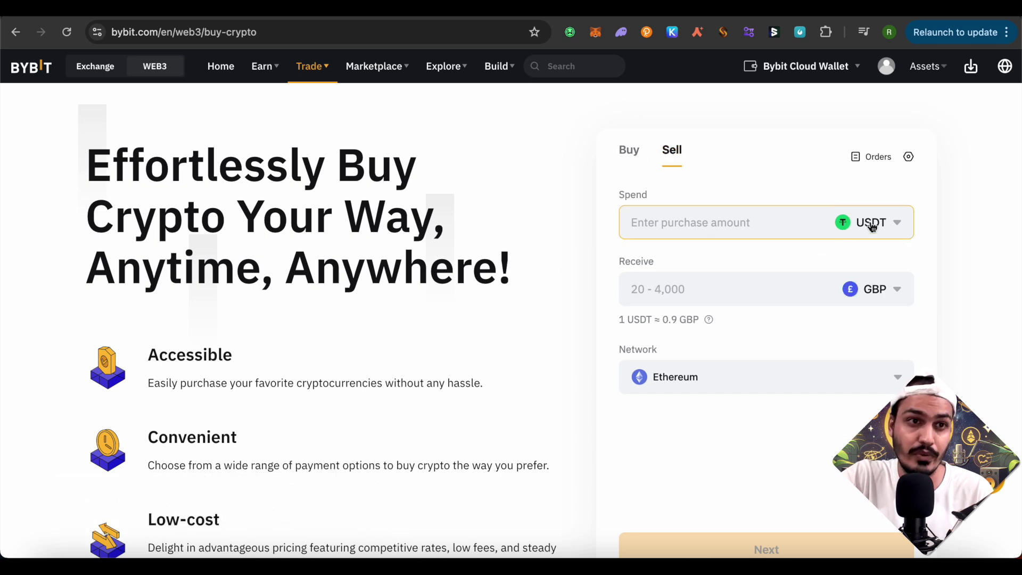
pyautogui.click(859, 278)
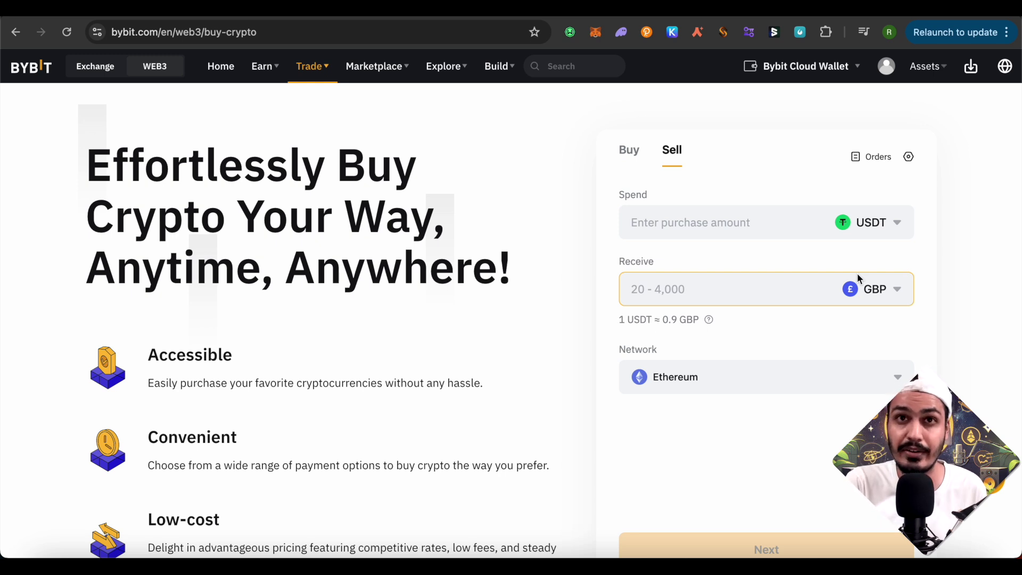
# - View the currencies available to receive in the Sell form, return without changing the selection, and review the form's network section
pyautogui.click(868, 272)
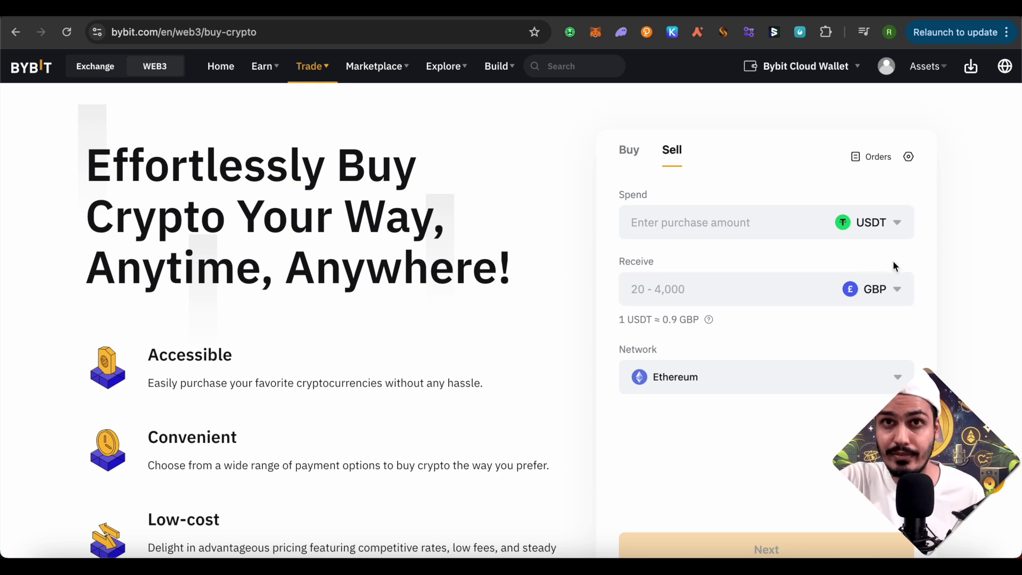
pyautogui.click(696, 219)
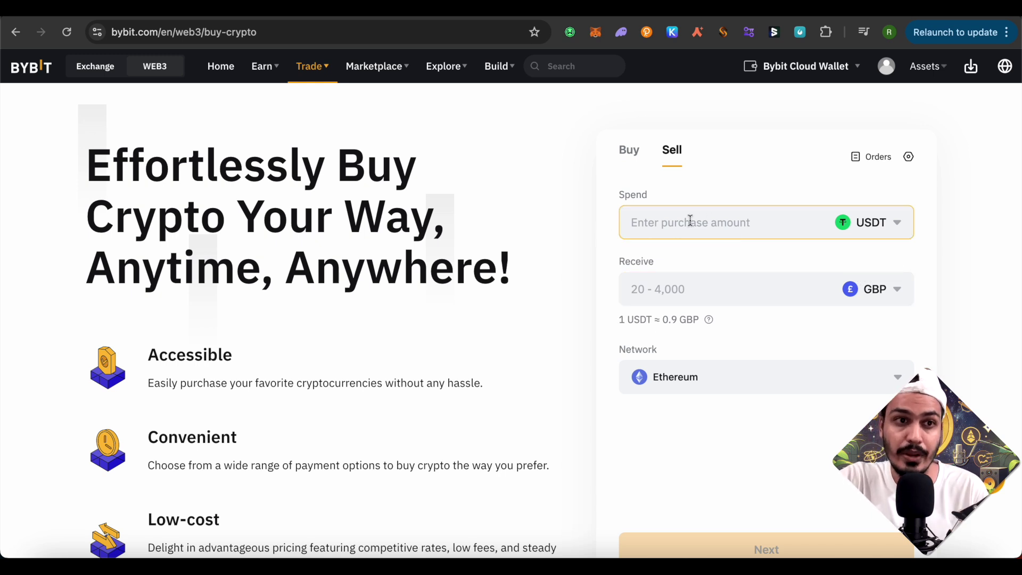
pyautogui.click(892, 297)
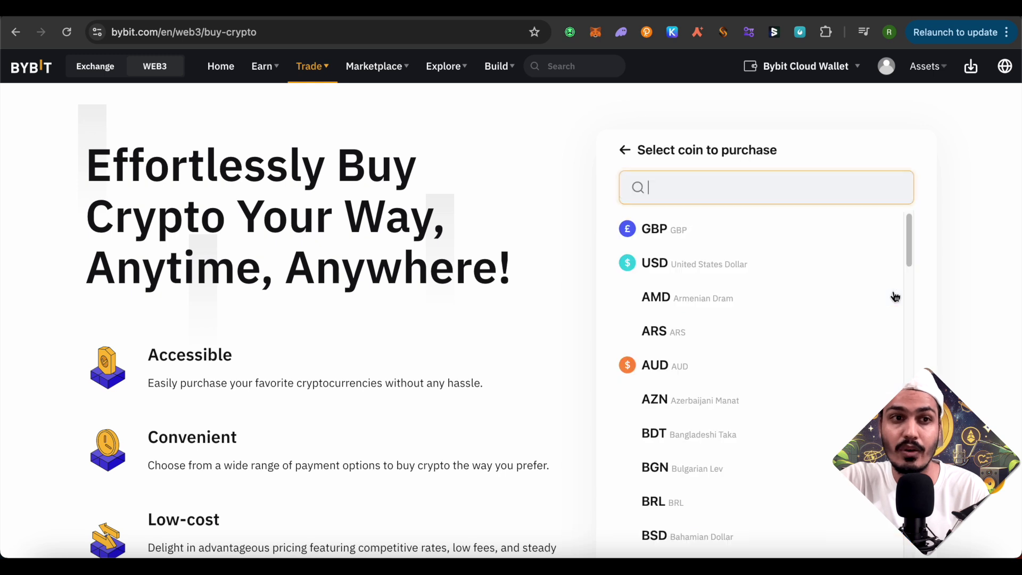
pyautogui.click(624, 150)
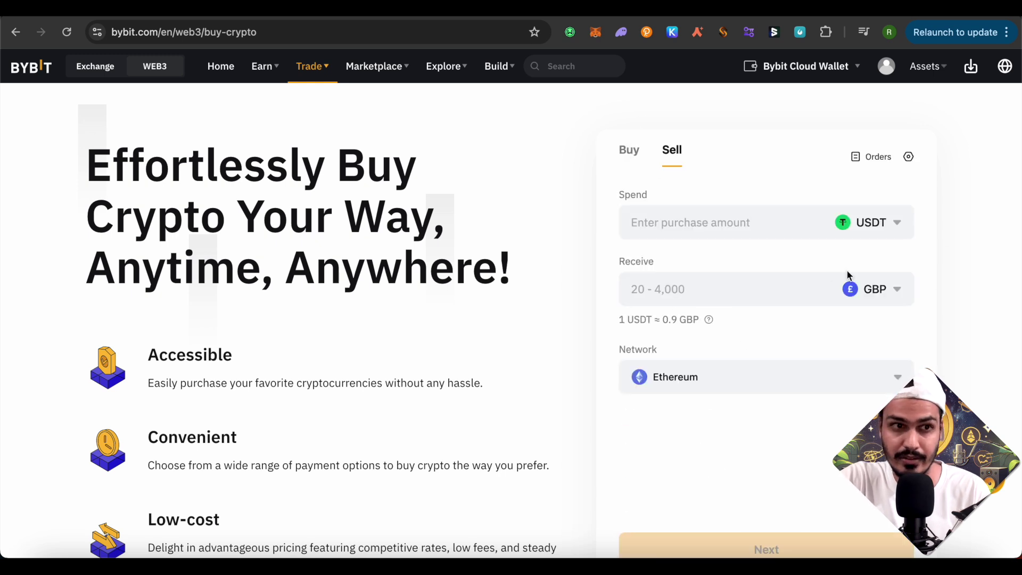
pyautogui.scroll(-1, 745, 345)
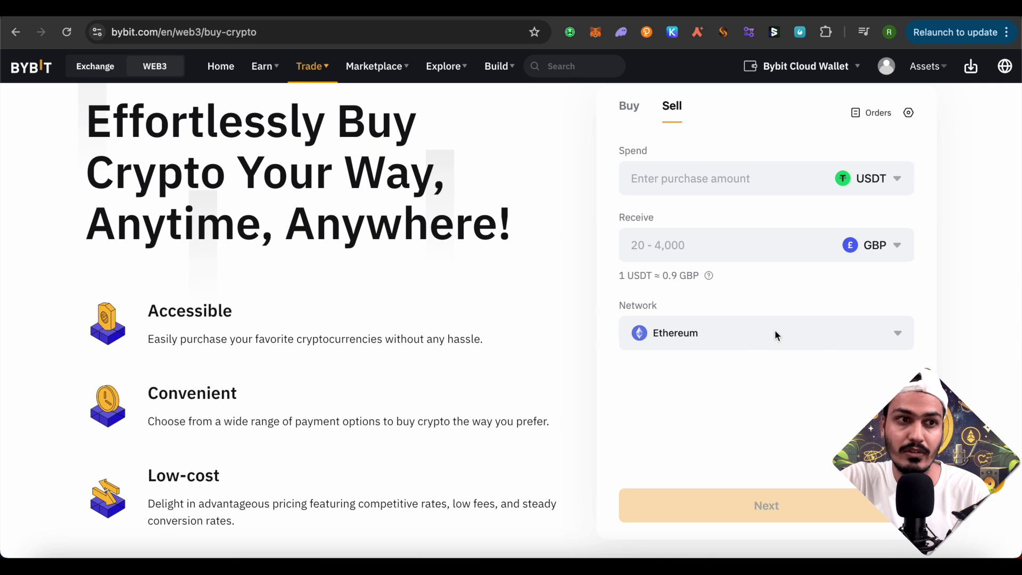
pyautogui.scroll(-3, 780, 330)
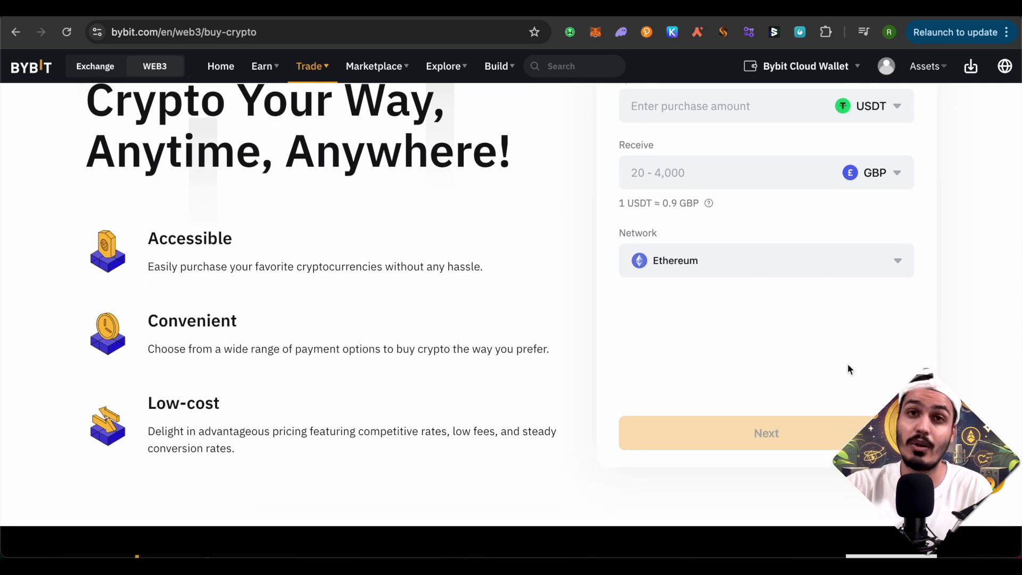
pyautogui.scroll(4, 849, 367)
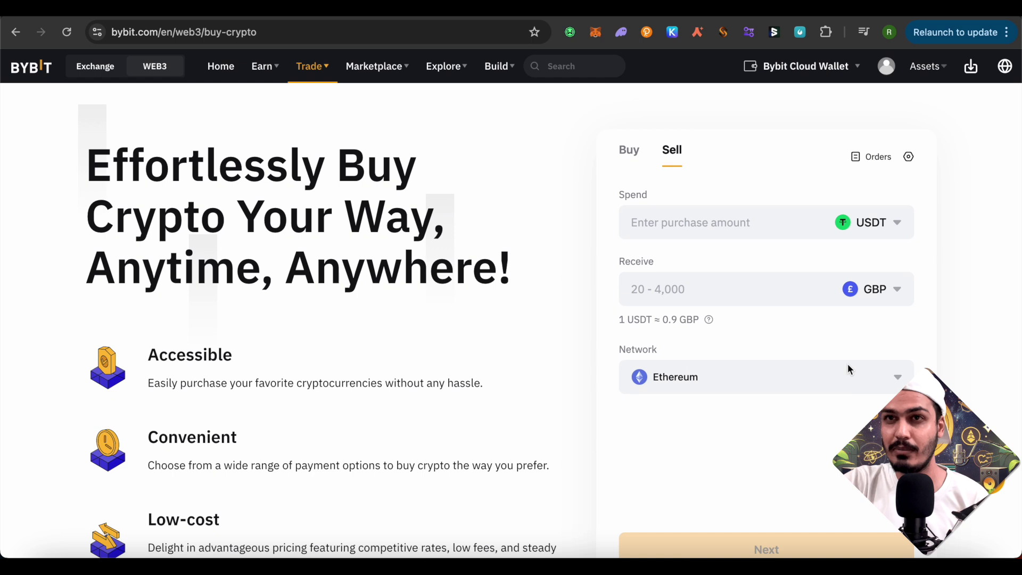